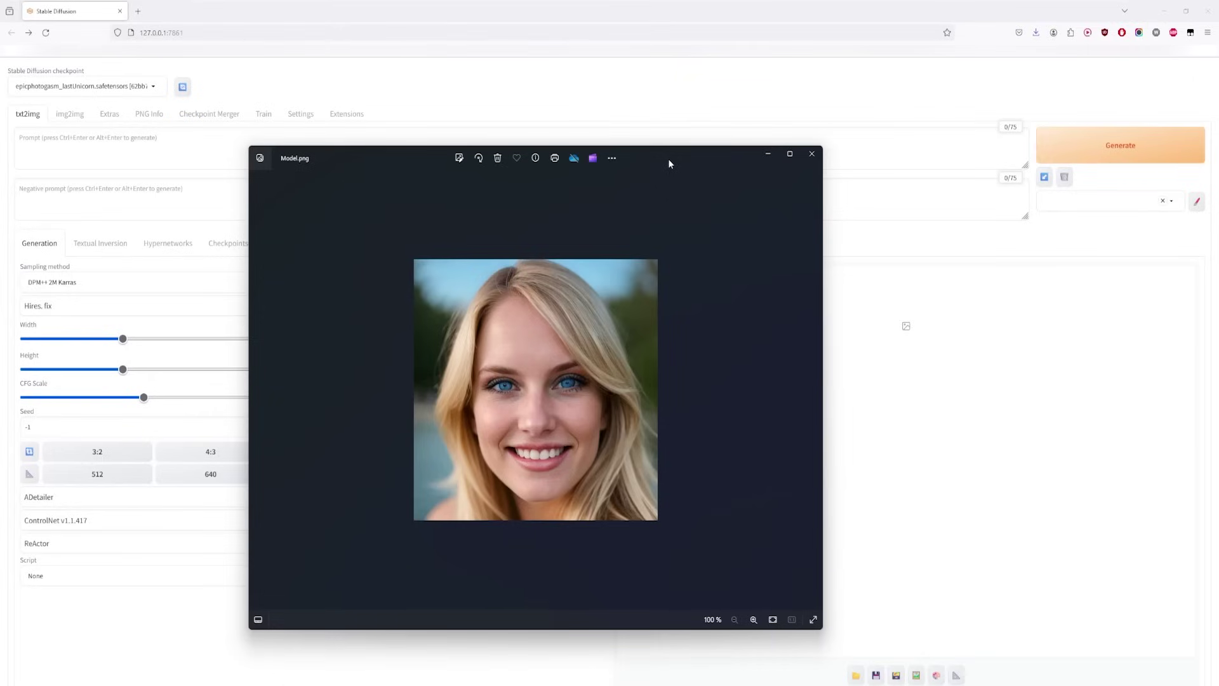
- Refresh the available extensions list, then show sd-webui-controlnet and ultimate-upscale-for-automatic1111 among installed extensions
left_click(768, 154)
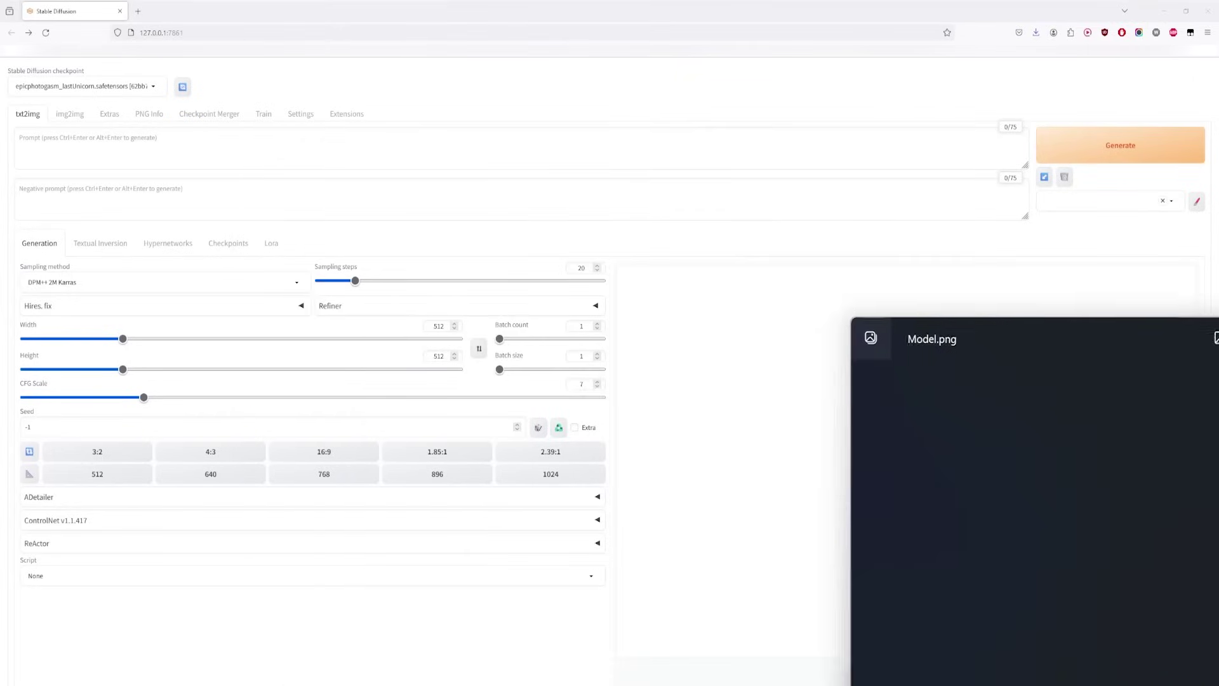
left_click(346, 115)
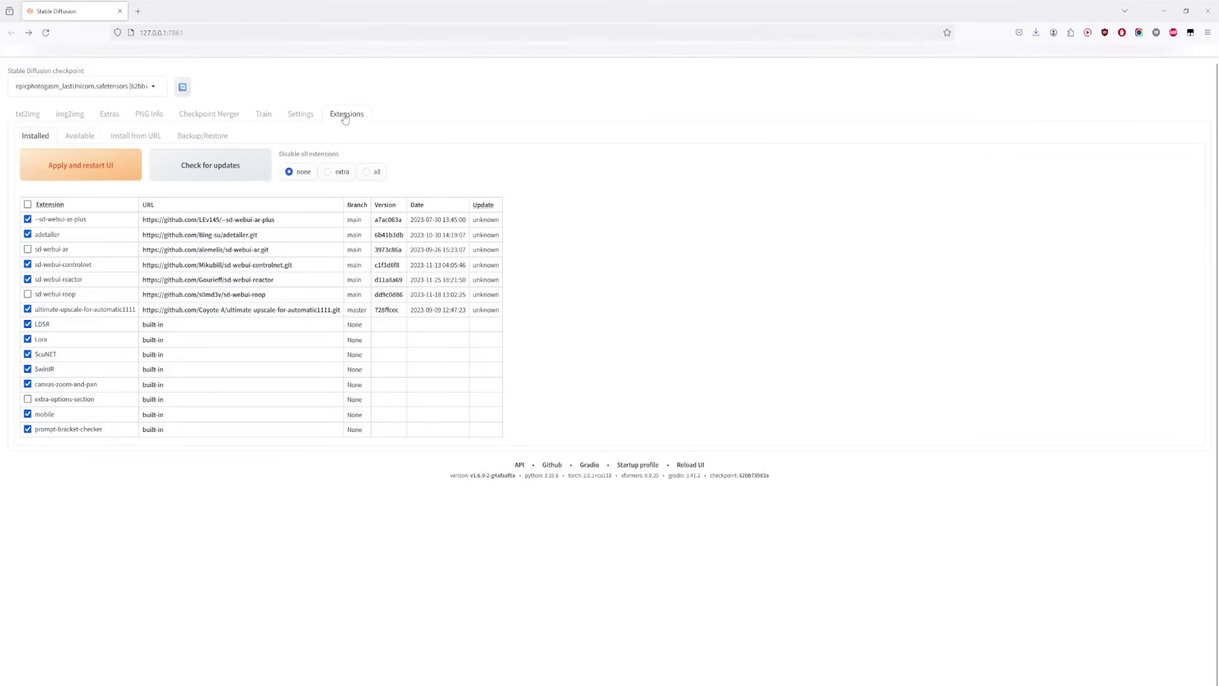
left_click(81, 136)
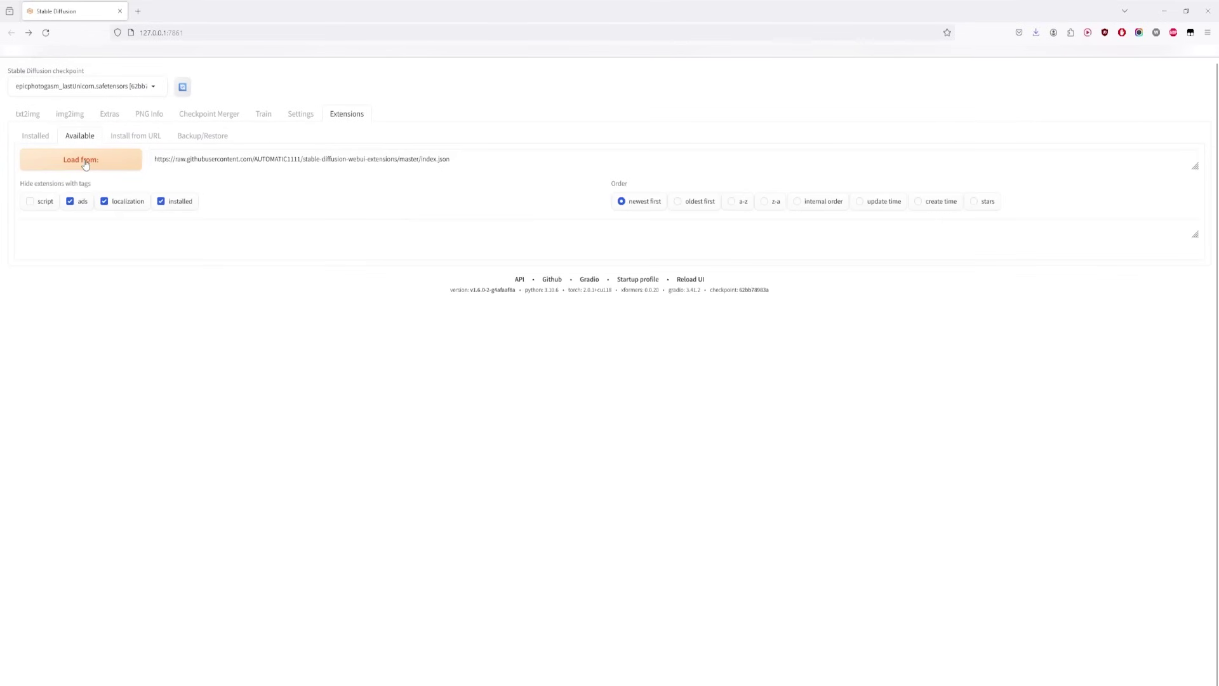
left_click(86, 162)
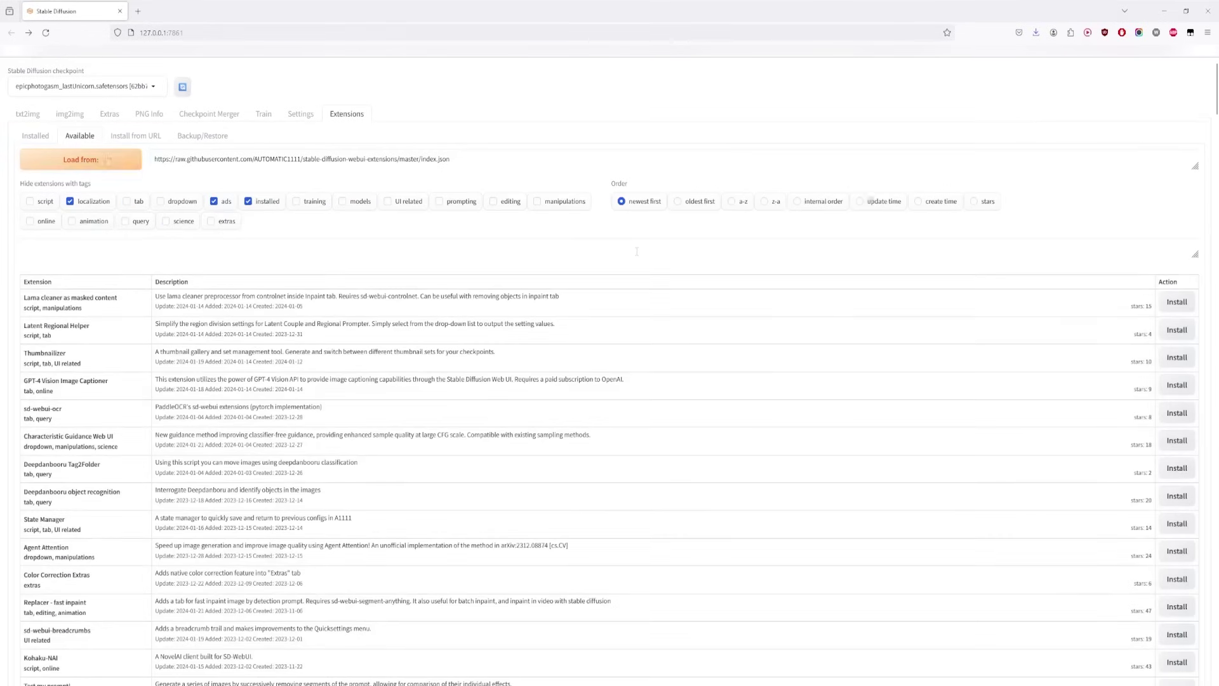
left_click(36, 136)
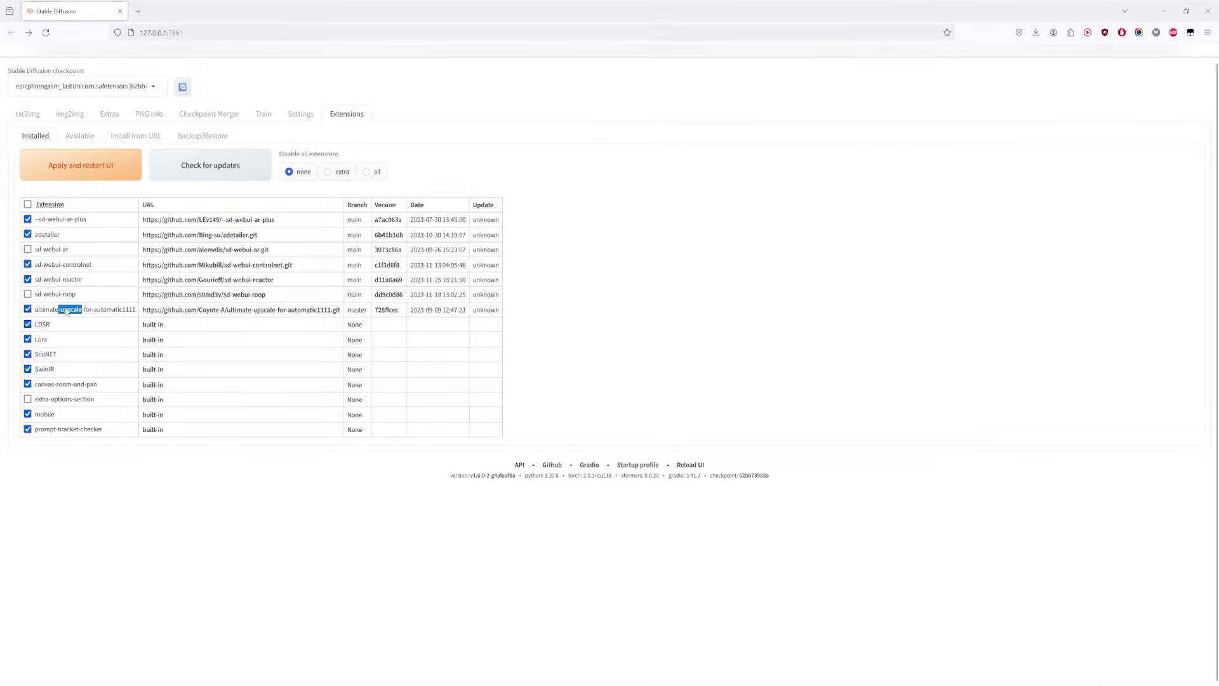
left_click_drag(53, 310, 82, 311)
left_click(59, 136)
left_click(37, 136)
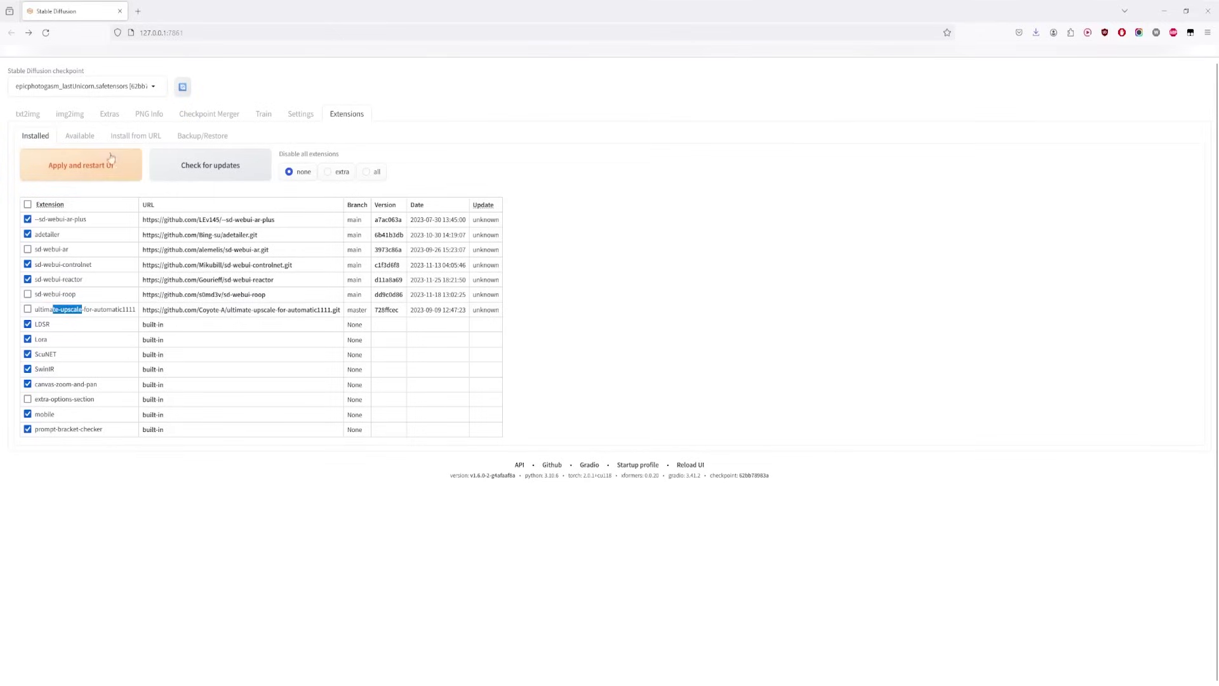
- Load the portrait in PNG Info and send it with its generation settings to img2img
left_click(70, 116)
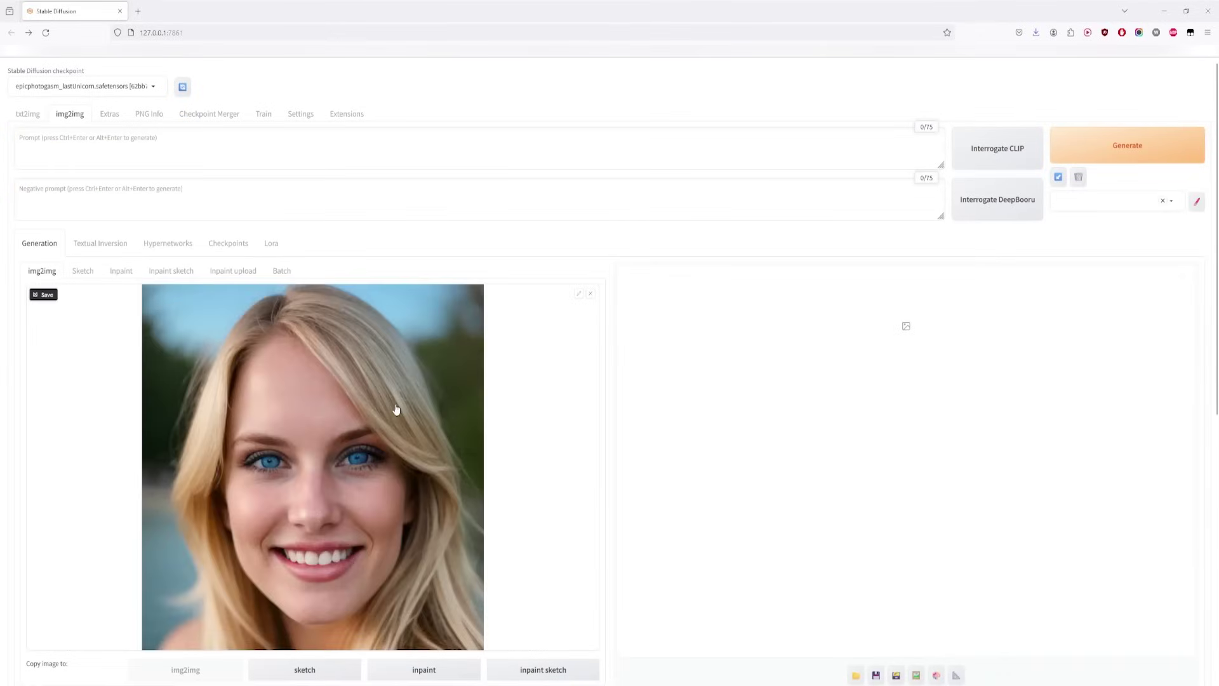
scroll(517, 412, "down", 3)
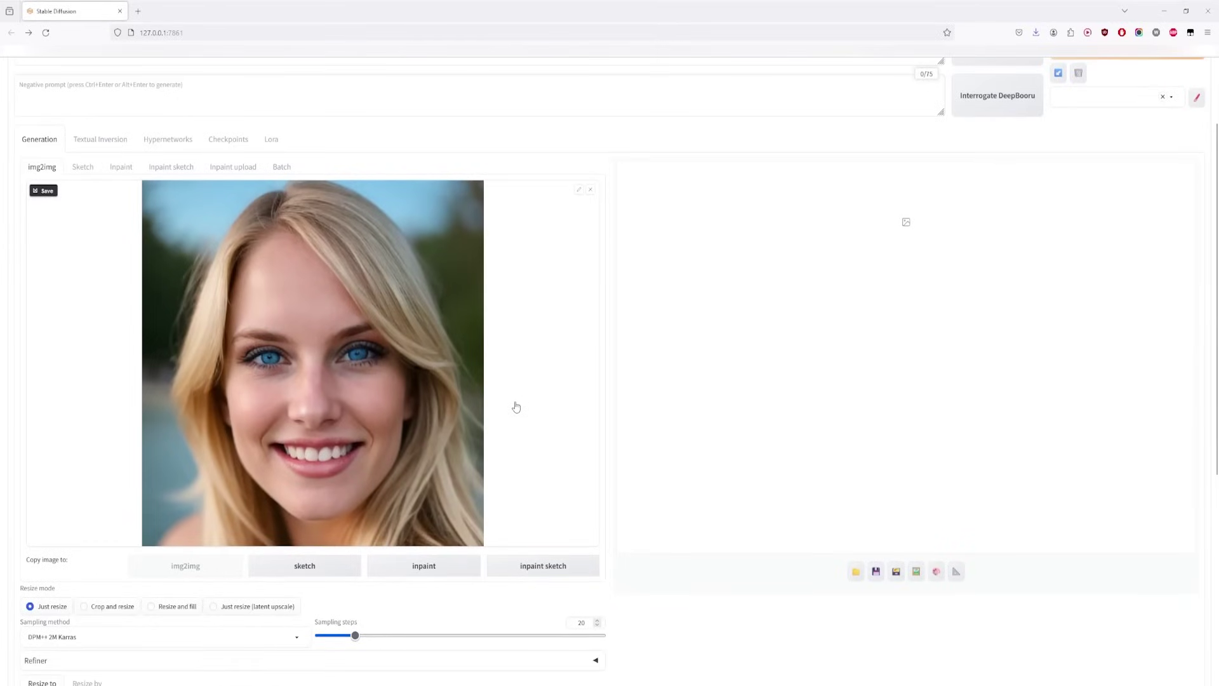
scroll(1102, 332, "up", 3)
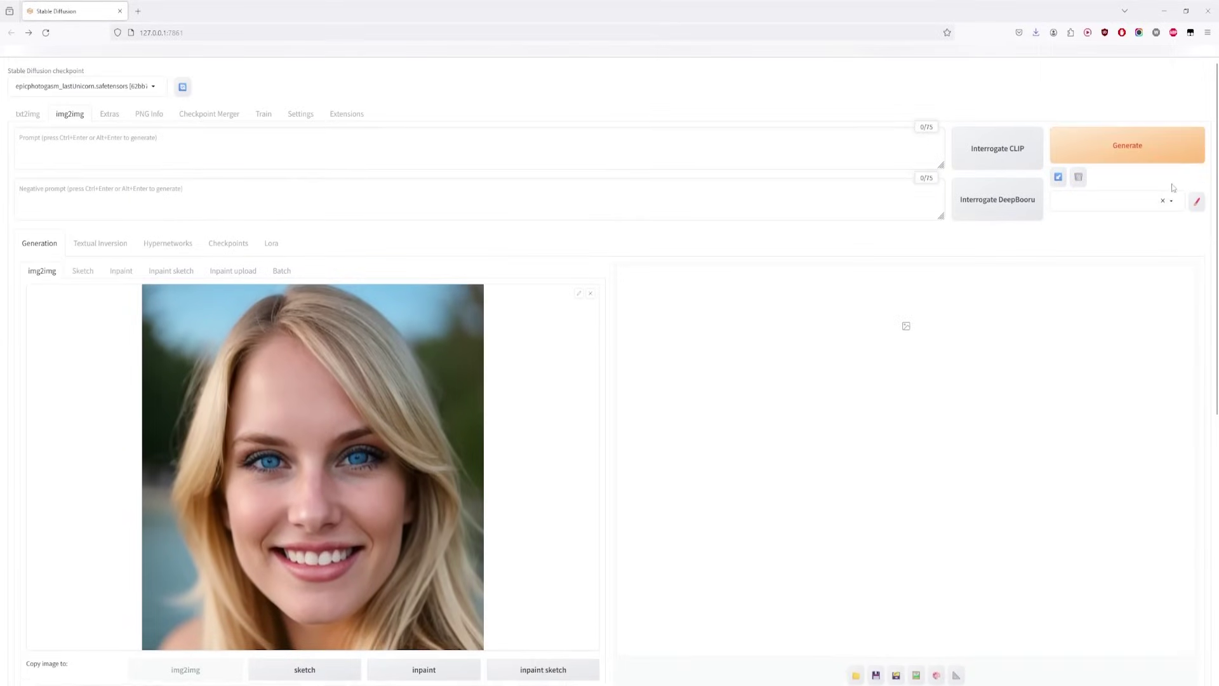
left_click(154, 116)
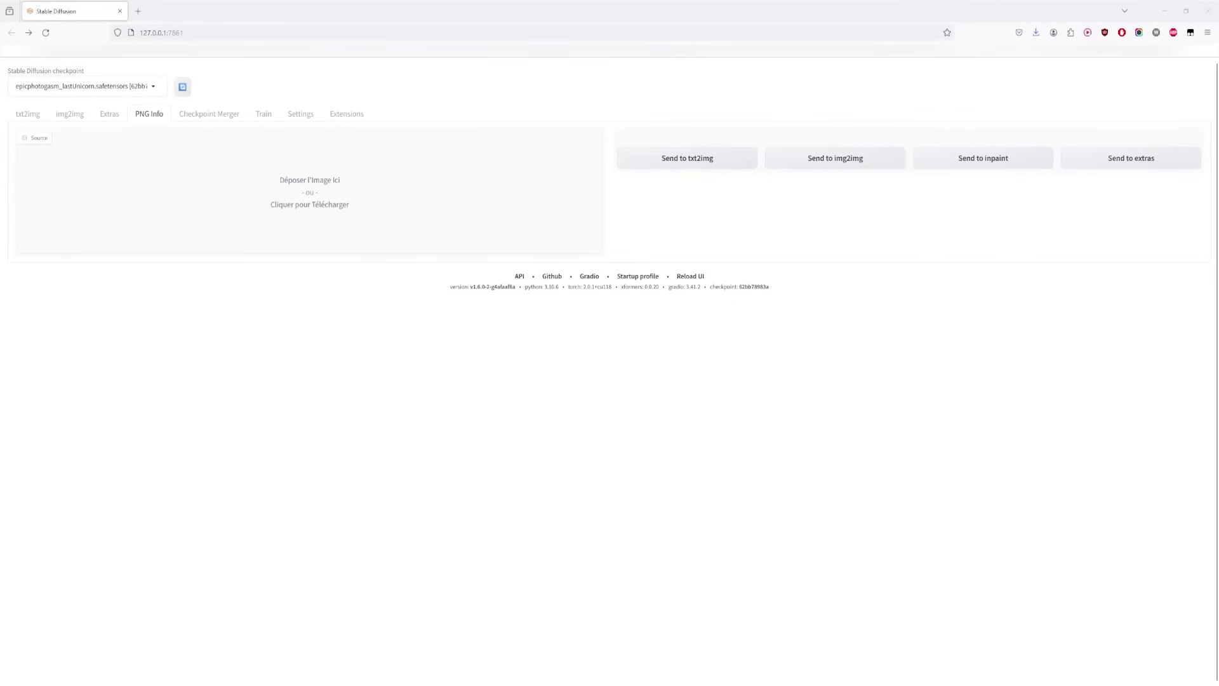
left_click_drag(273, 163, 279, 167)
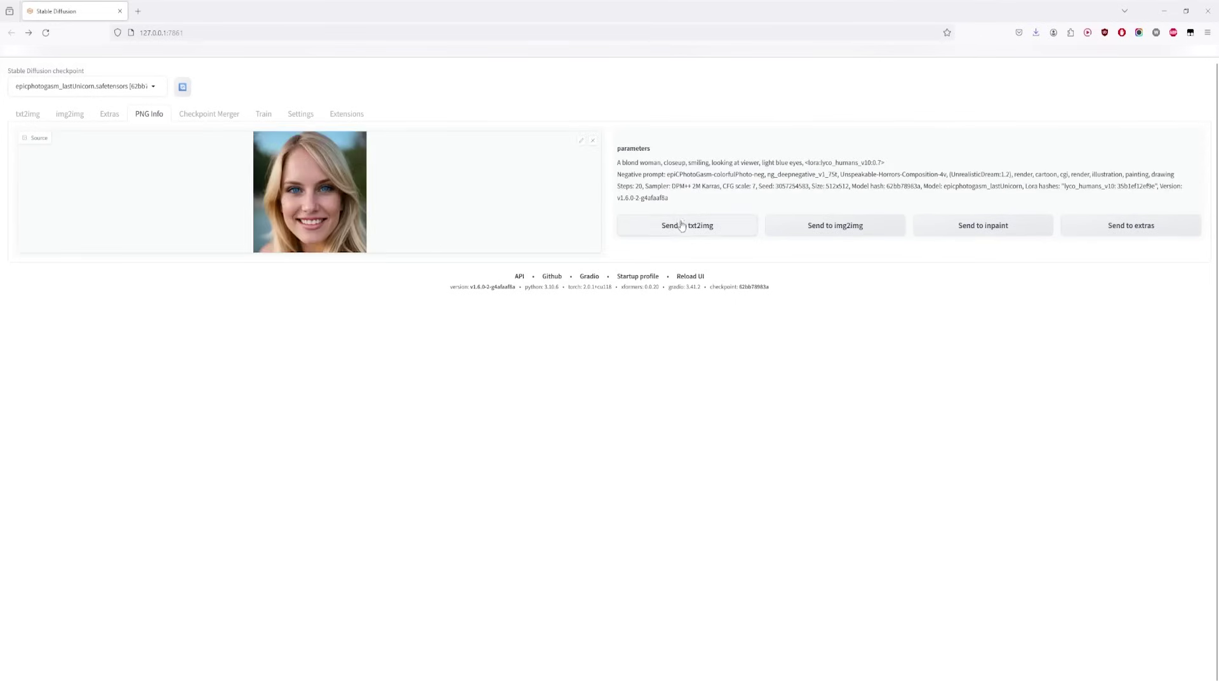
left_click(842, 228)
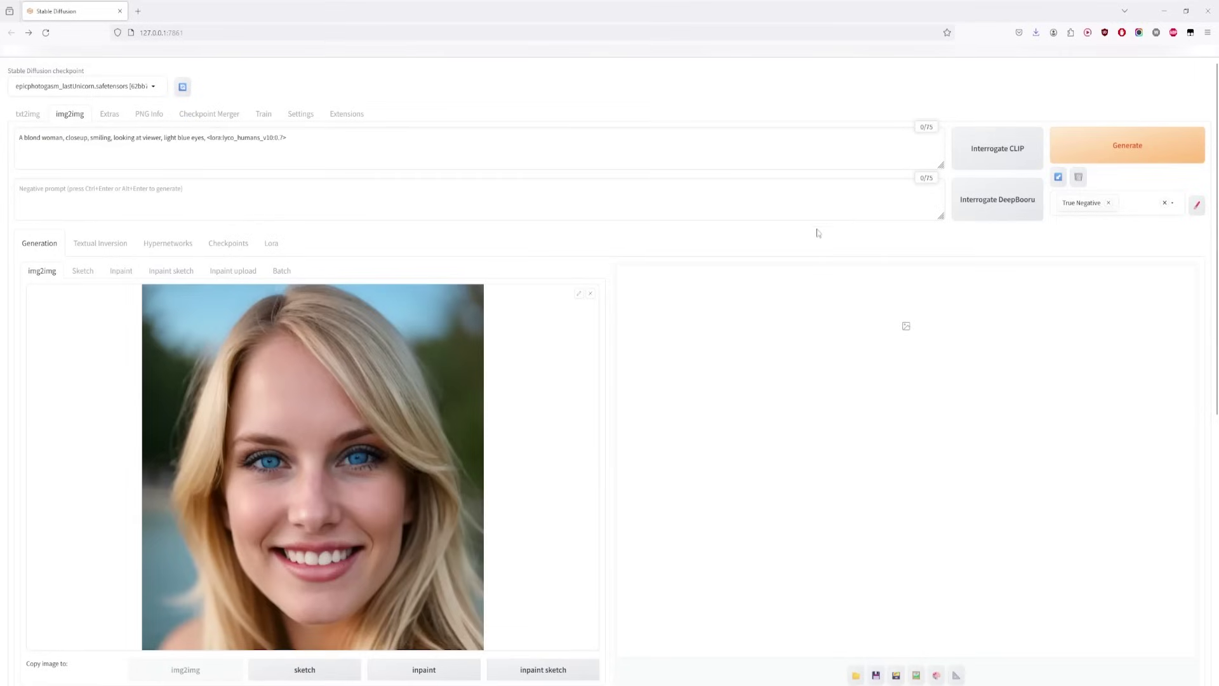
- Lower the img2img denoising strength from 0.75 to 0.39
scroll(536, 291, "down", 5)
scroll(371, 403, "down", 3)
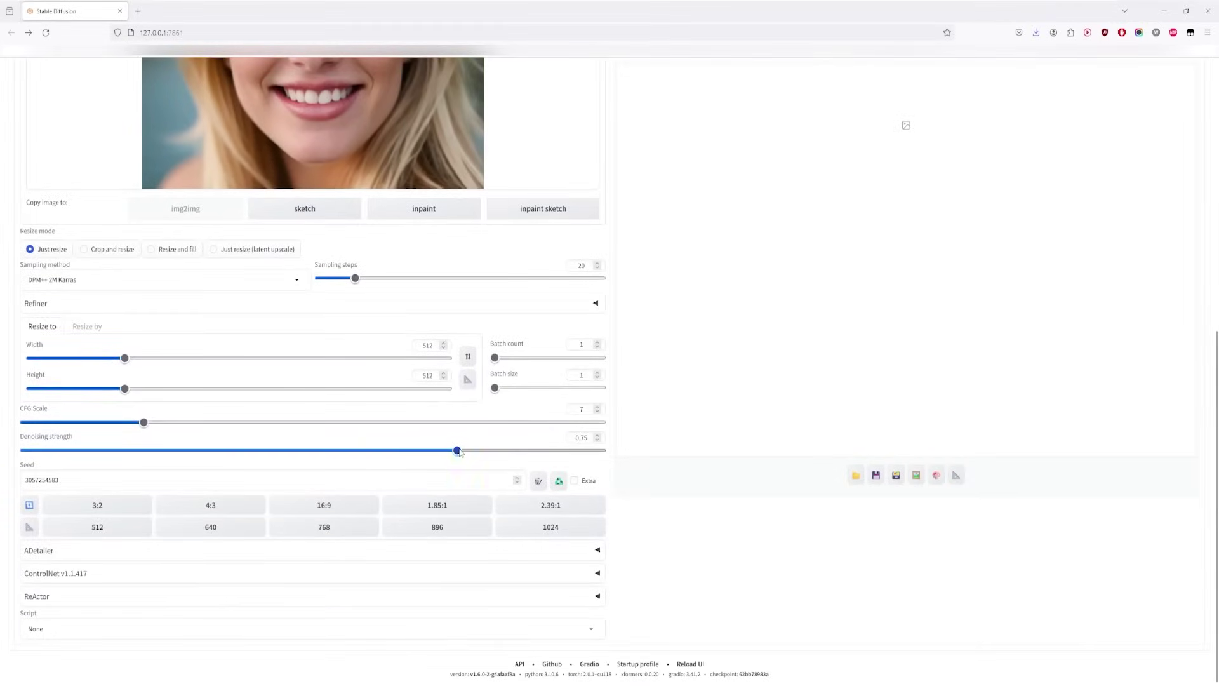
left_click_drag(457, 451, 115, 468)
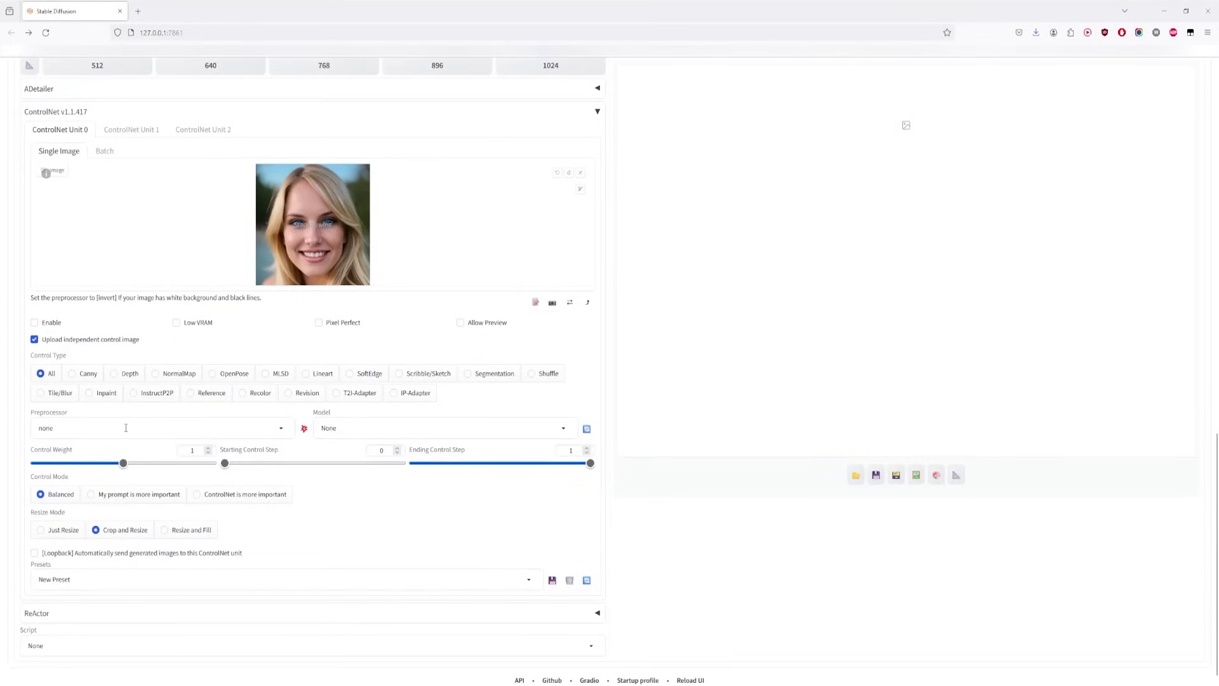
- Set ControlNet to tile_resample, model control_v11f1e_sd15_tile, and 'ControlNet is more important' mode
left_click(126, 425)
scroll(133, 381, "down", 10)
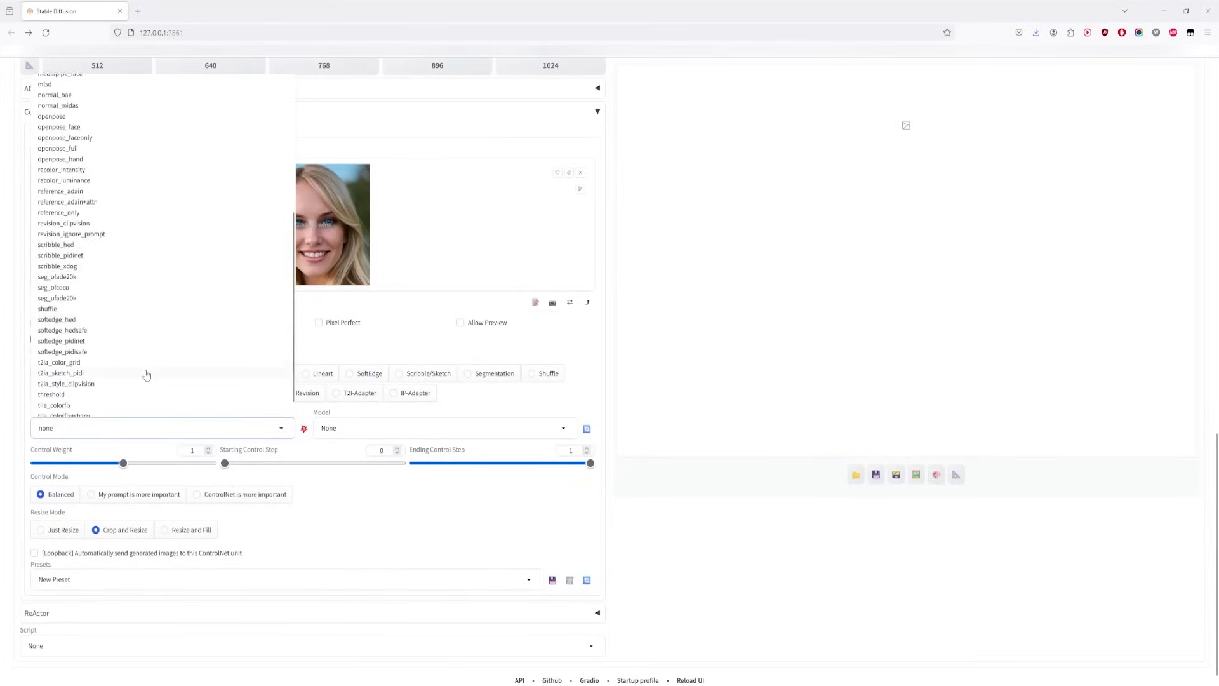
left_click(97, 412)
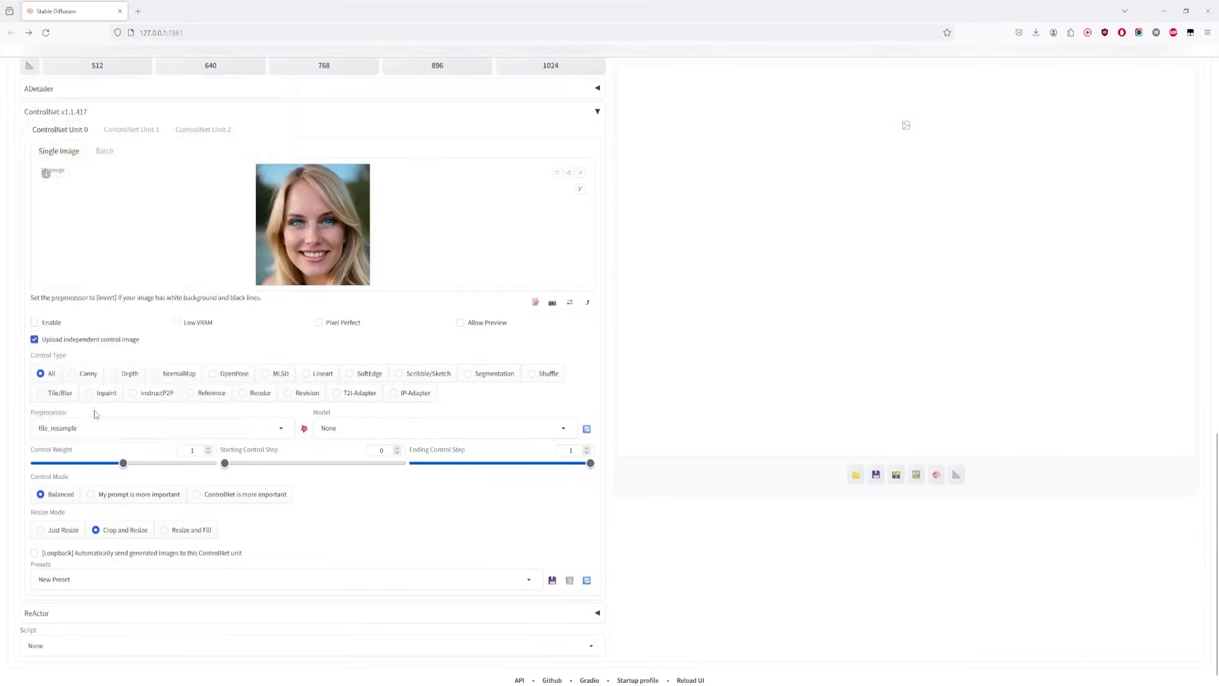
left_click(378, 385)
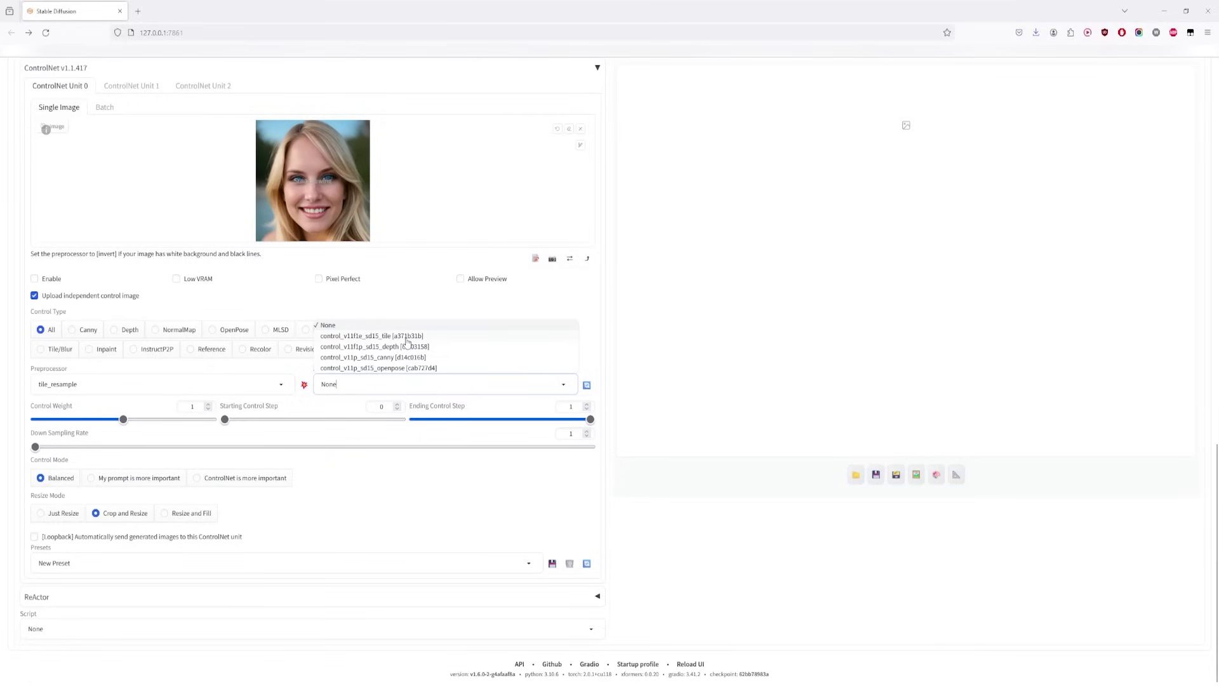
left_click(367, 337)
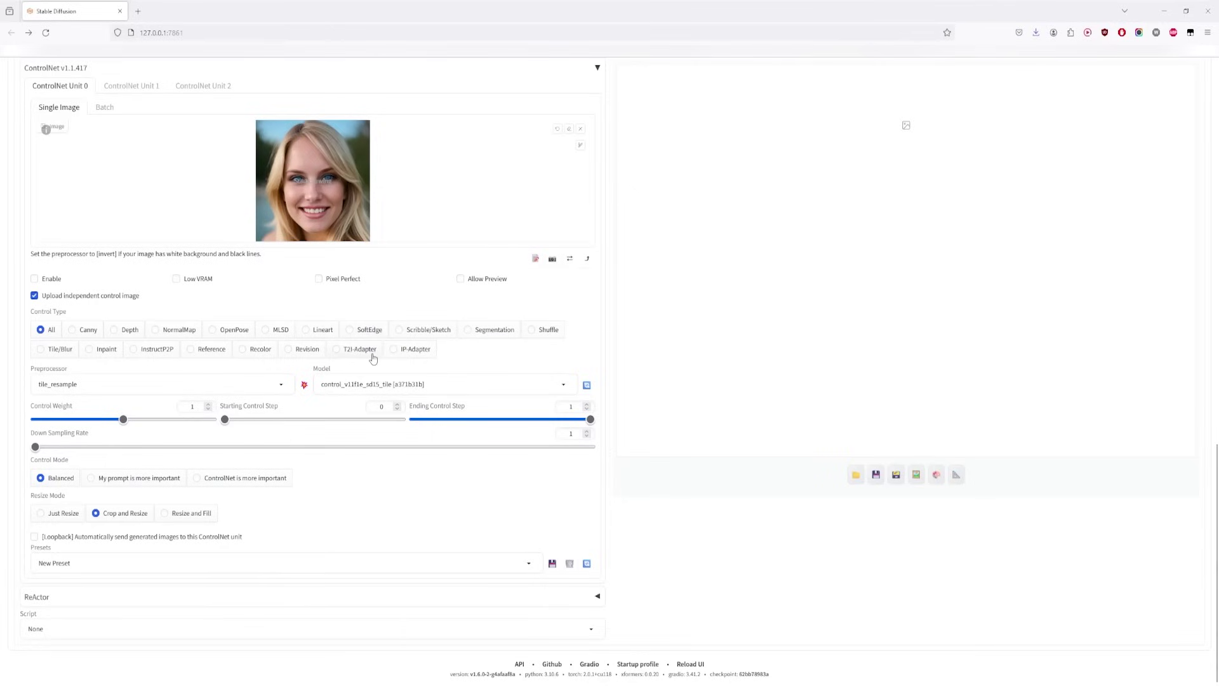
left_click(258, 485)
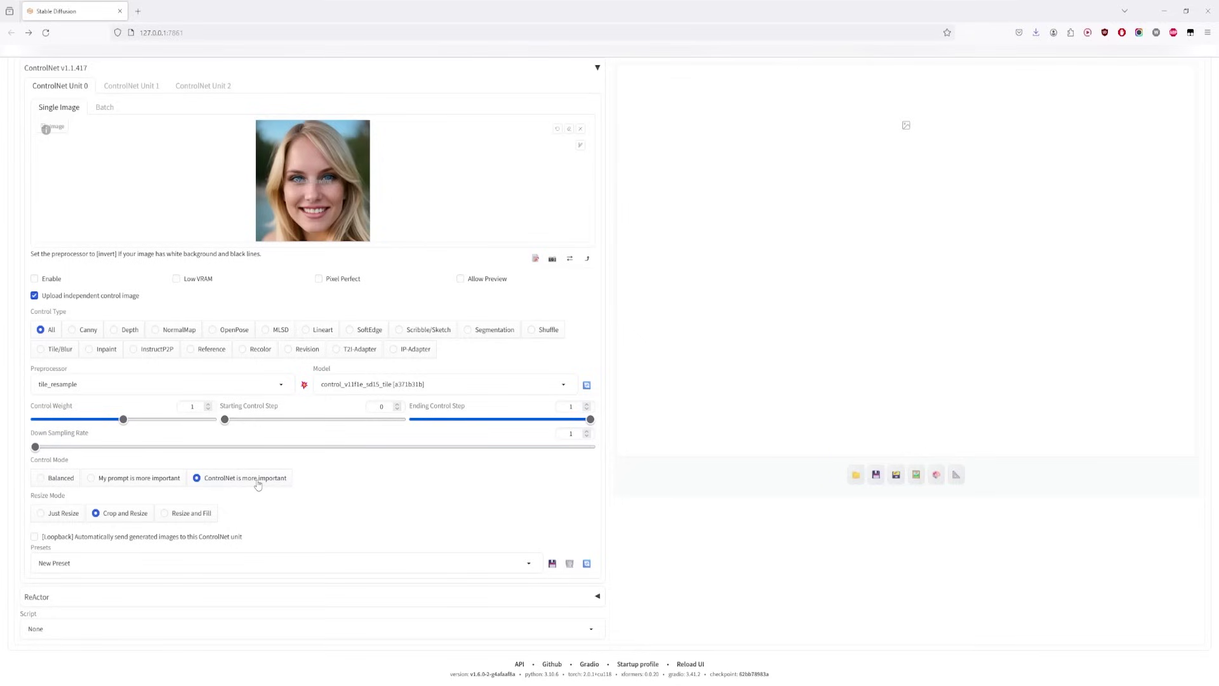
- Choose Ultimate SD upscale from the img2img Script dropdown
left_click(155, 630)
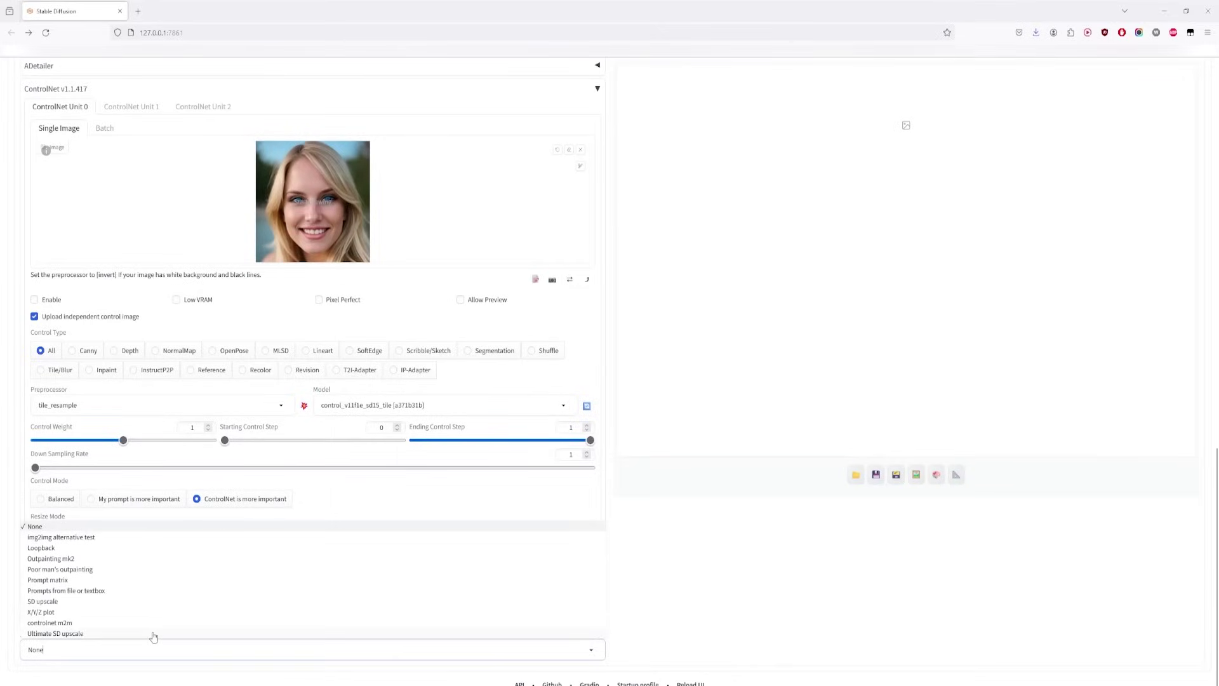
left_click(154, 634)
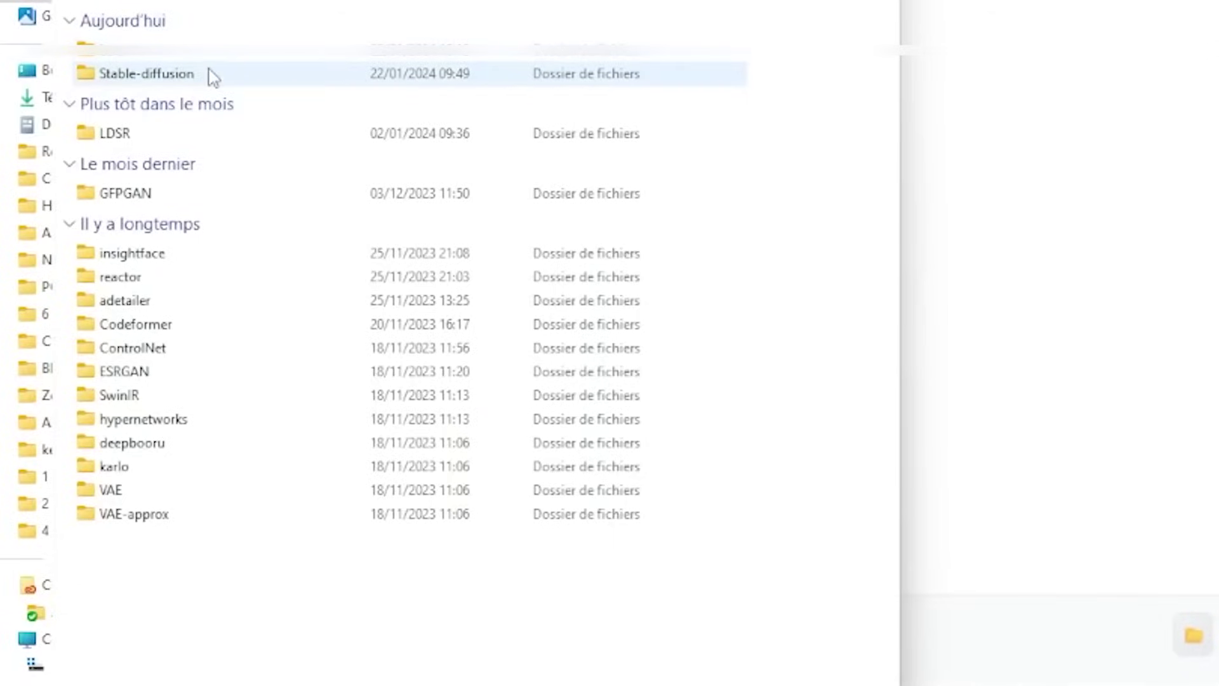
- Open the ESRGAN models folder to reveal the 4x_NMKD-Siax_200k.pth upscaler
double_click(172, 380)
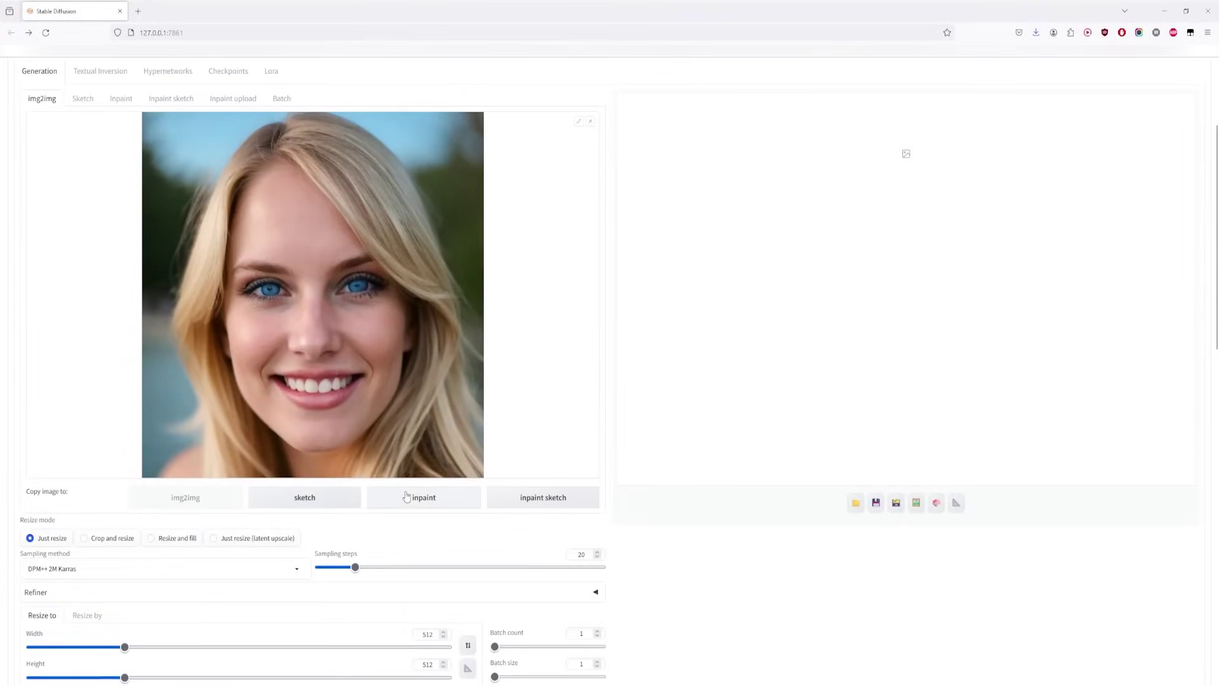
scroll(952, 273, "up", 5)
- Run the Ultimate SD upscale twice, producing 1024×1024 and then 2048×2048 portraits
left_click(1130, 153)
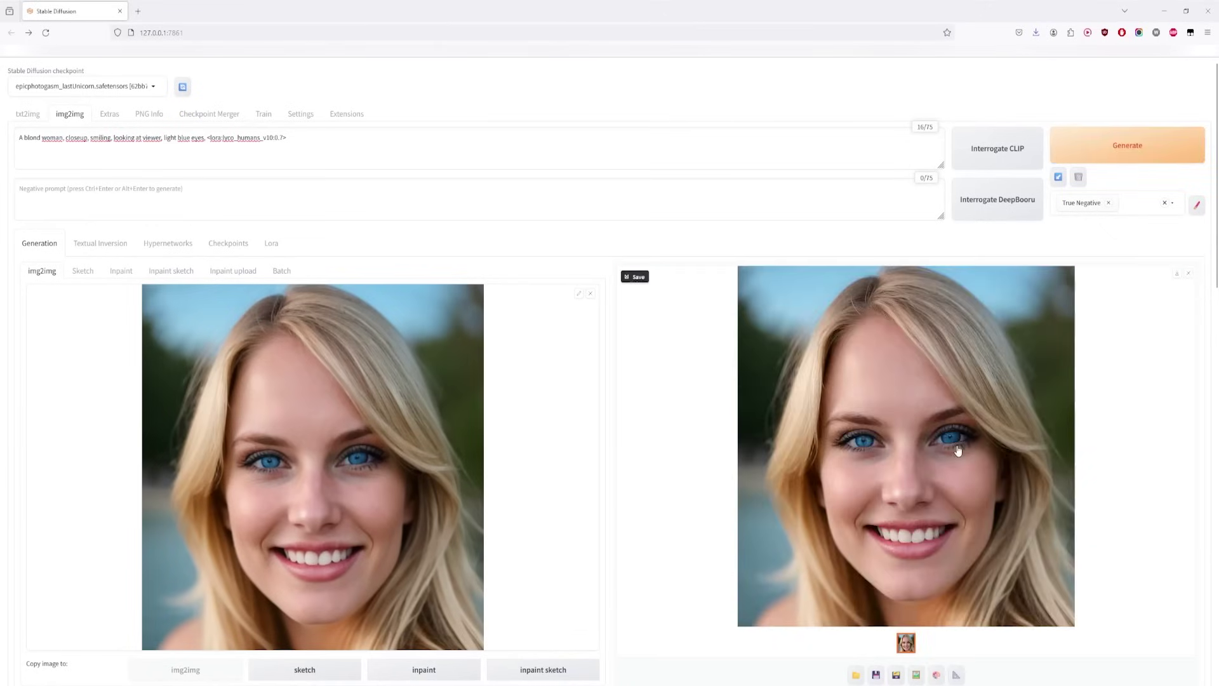
scroll(958, 451, "down", 3)
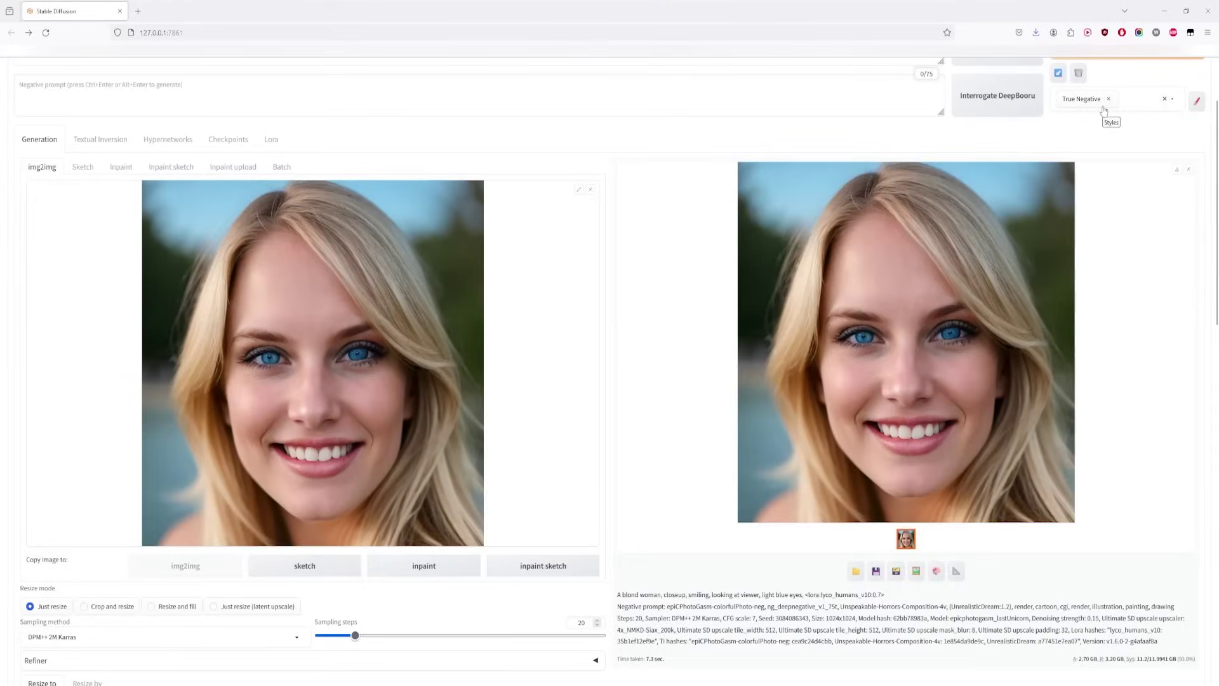
scroll(1105, 111, "up", 3)
left_click(1128, 145)
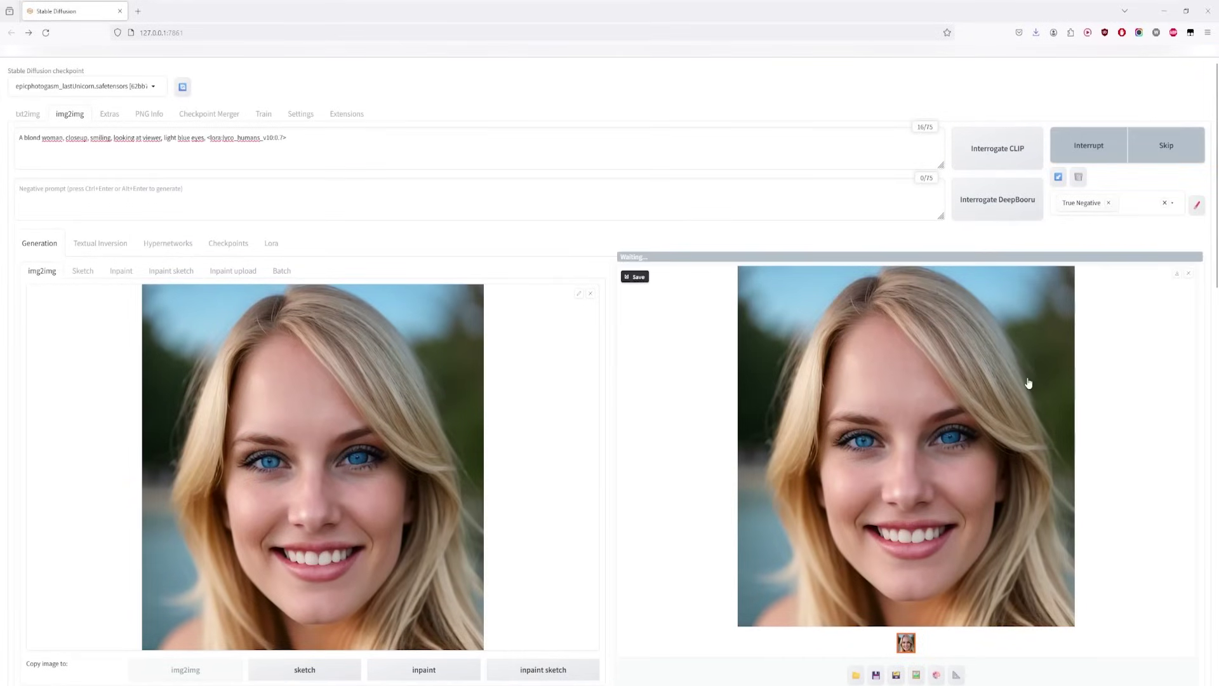
scroll(1029, 383, "down", 1)
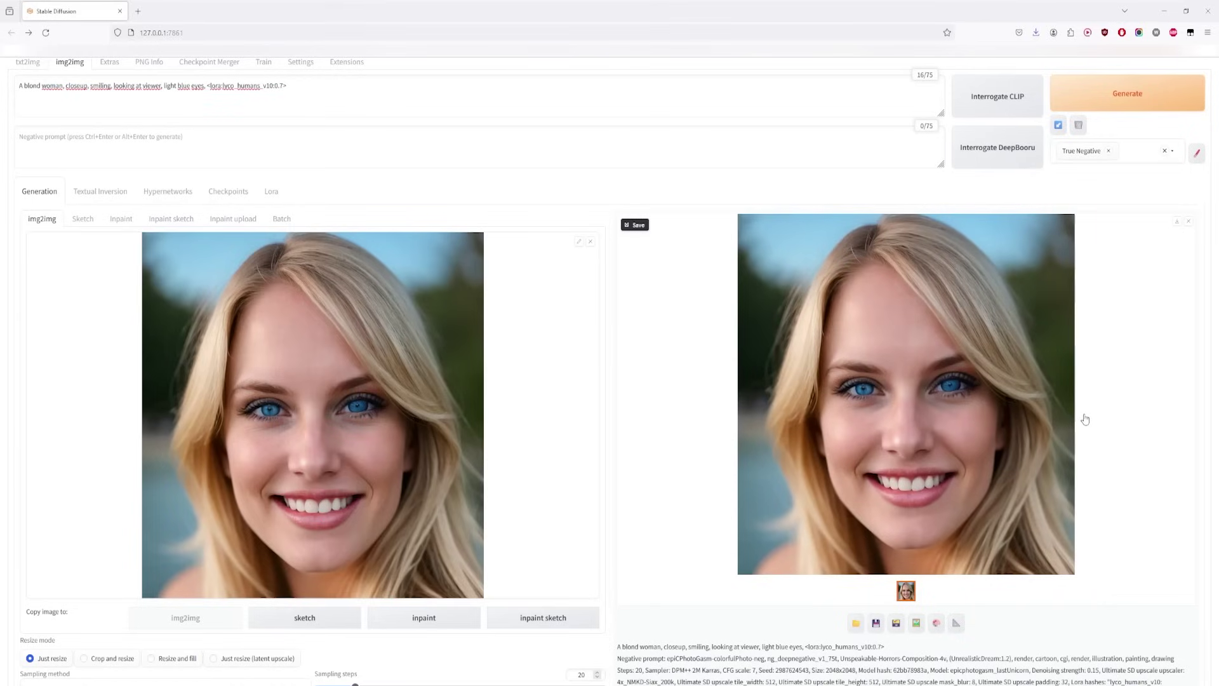
- Feed the 2048×2048 output back into img2img and generate a 4096×4096 upscale
left_click(1086, 419)
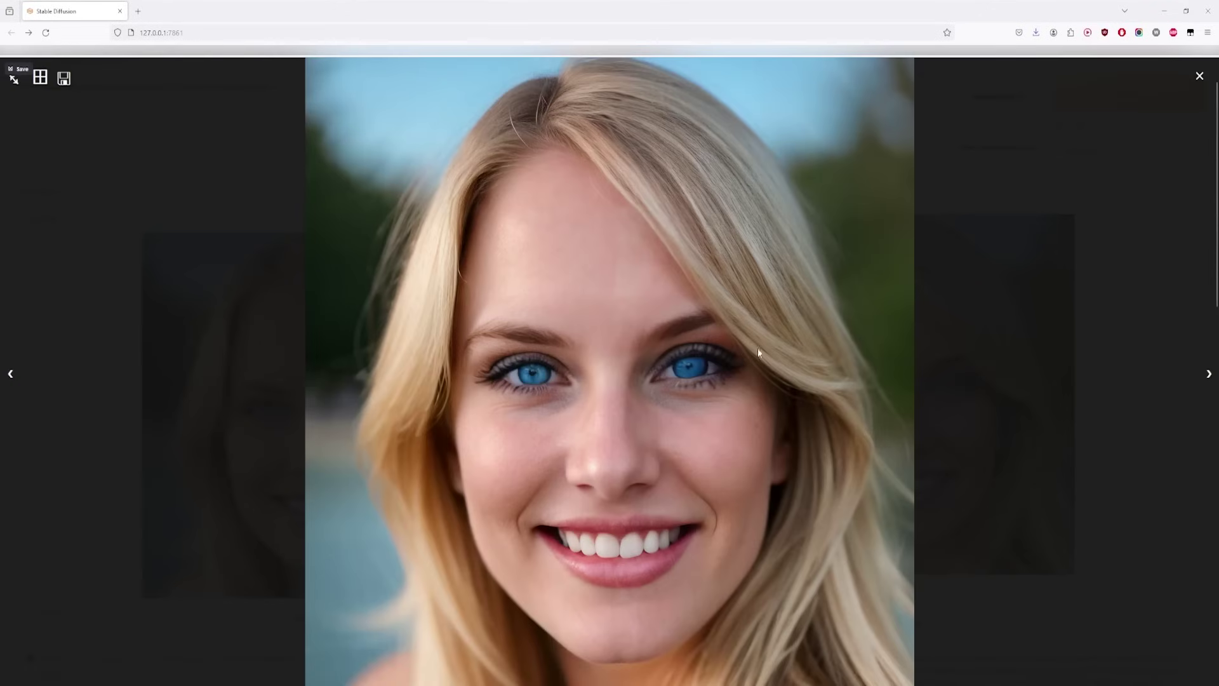
left_click(1046, 381)
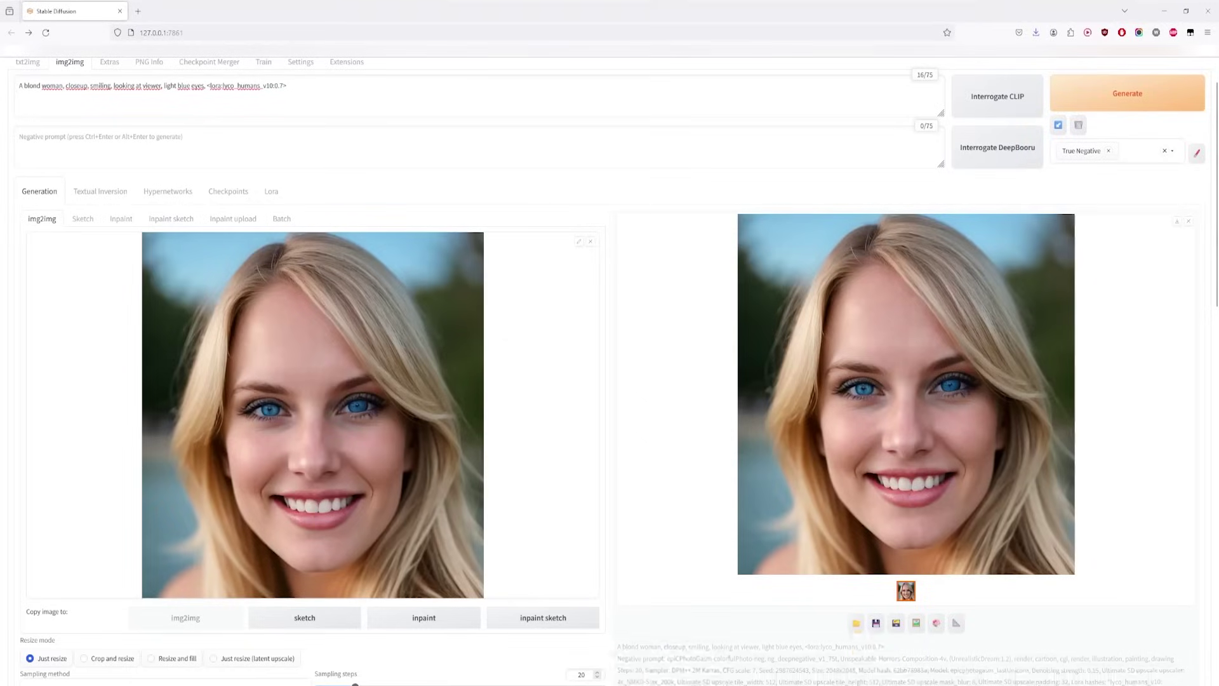
left_click_drag(889, 381, 351, 448)
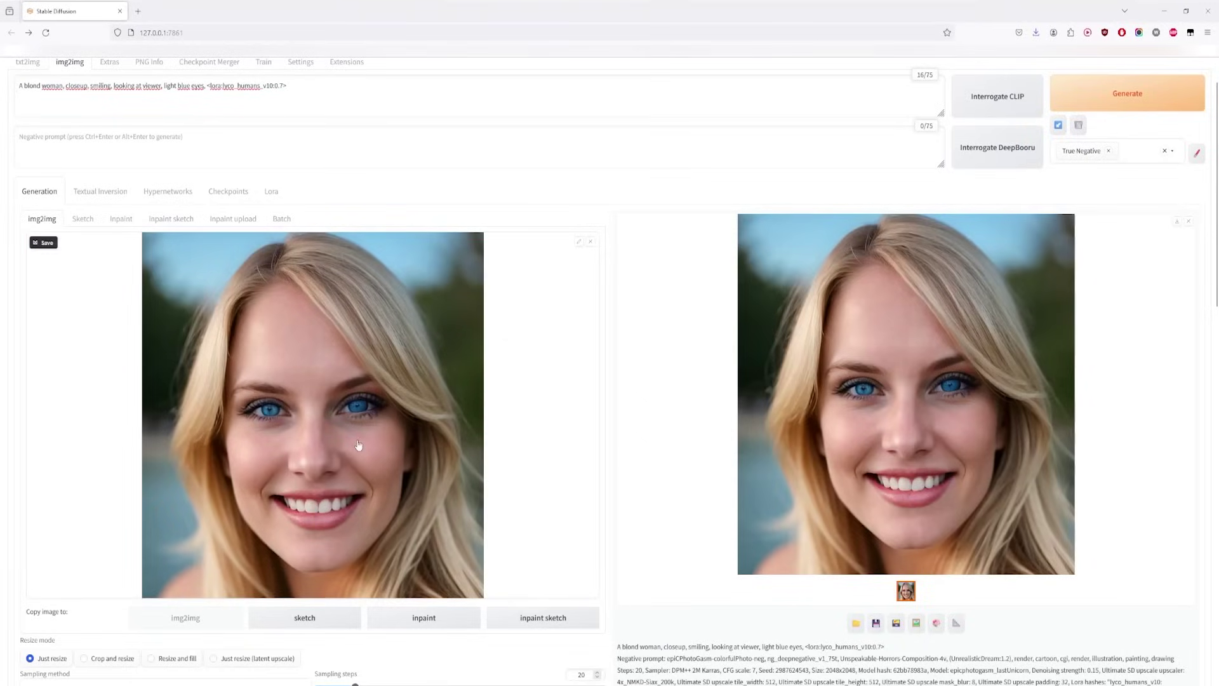
left_click(1146, 101)
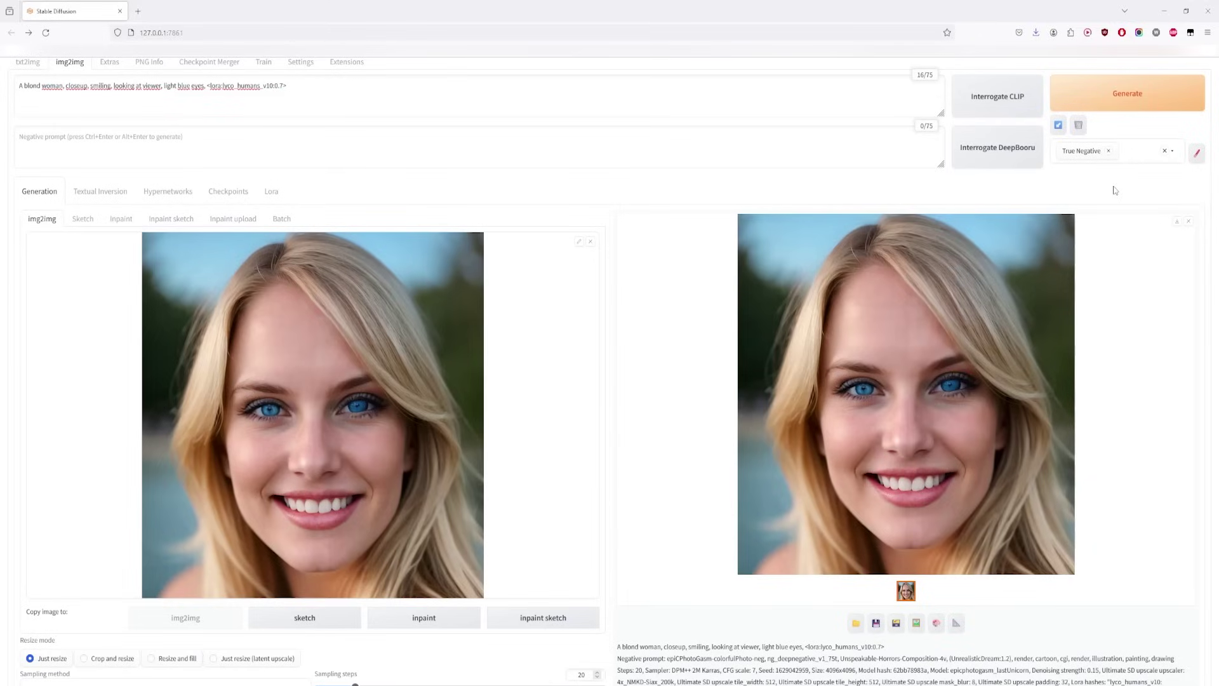
- Show the 4096×4096 result full size beside the original Model.png in Photos
mouse_move(931, 390)
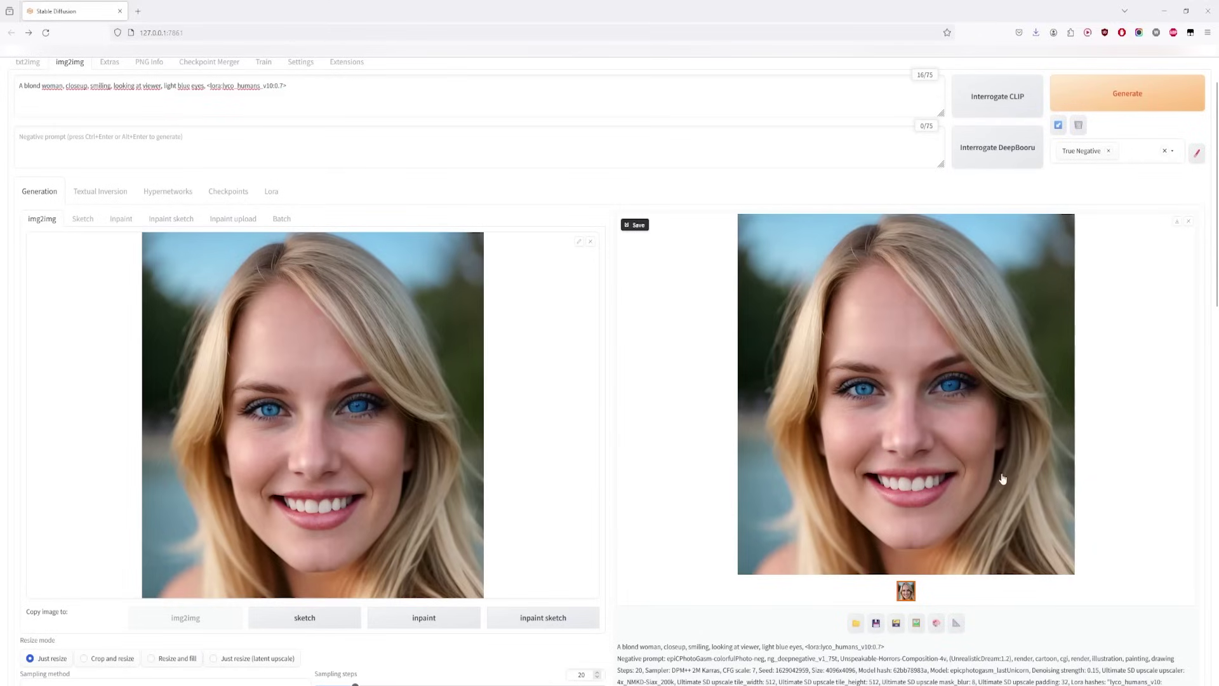
left_click(923, 443)
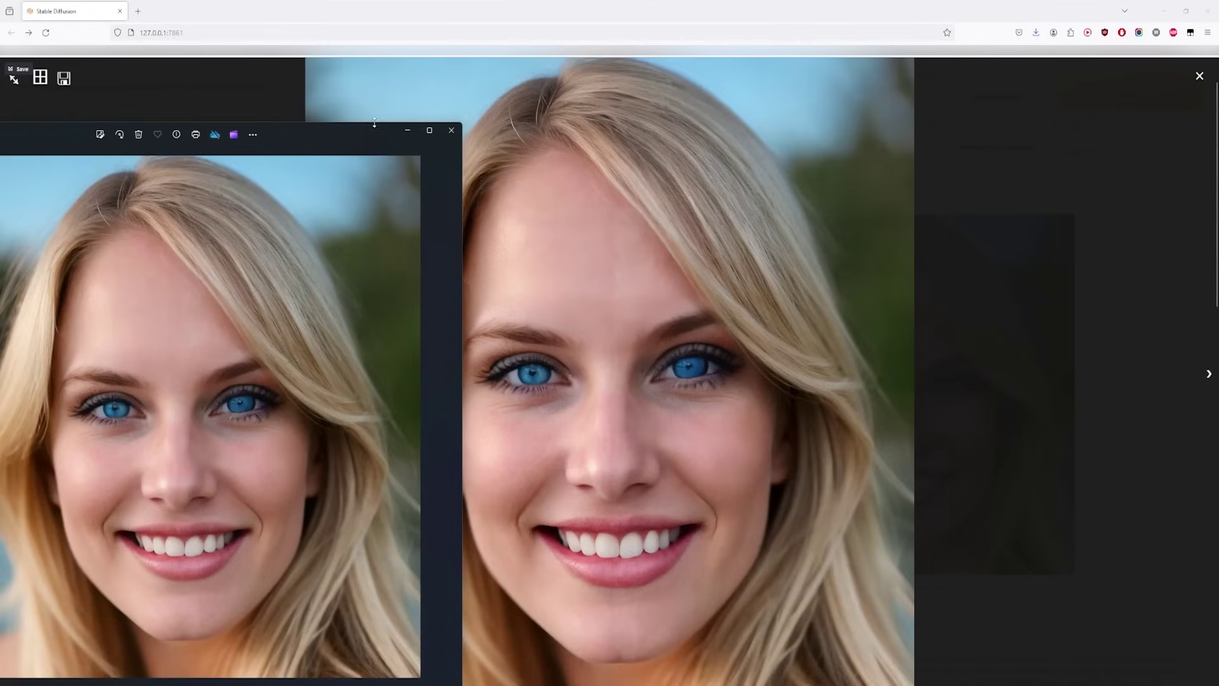
left_click_drag(375, 123, 380, 5)
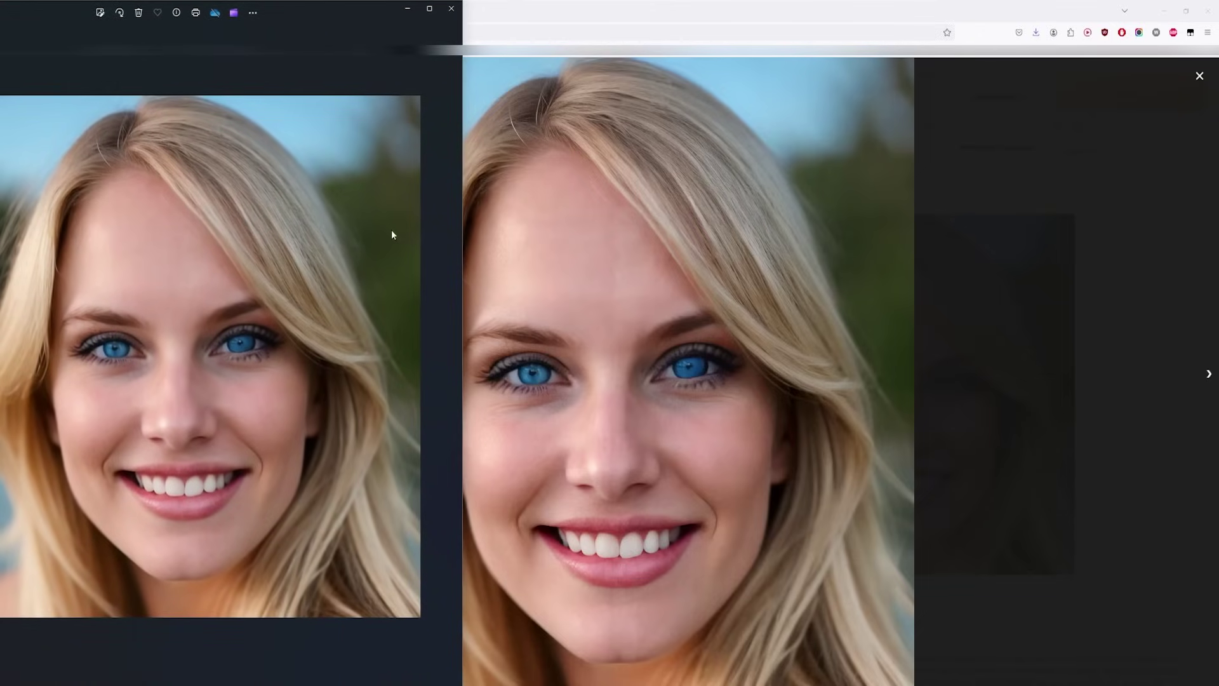
left_click_drag(344, 13, 352, 113)
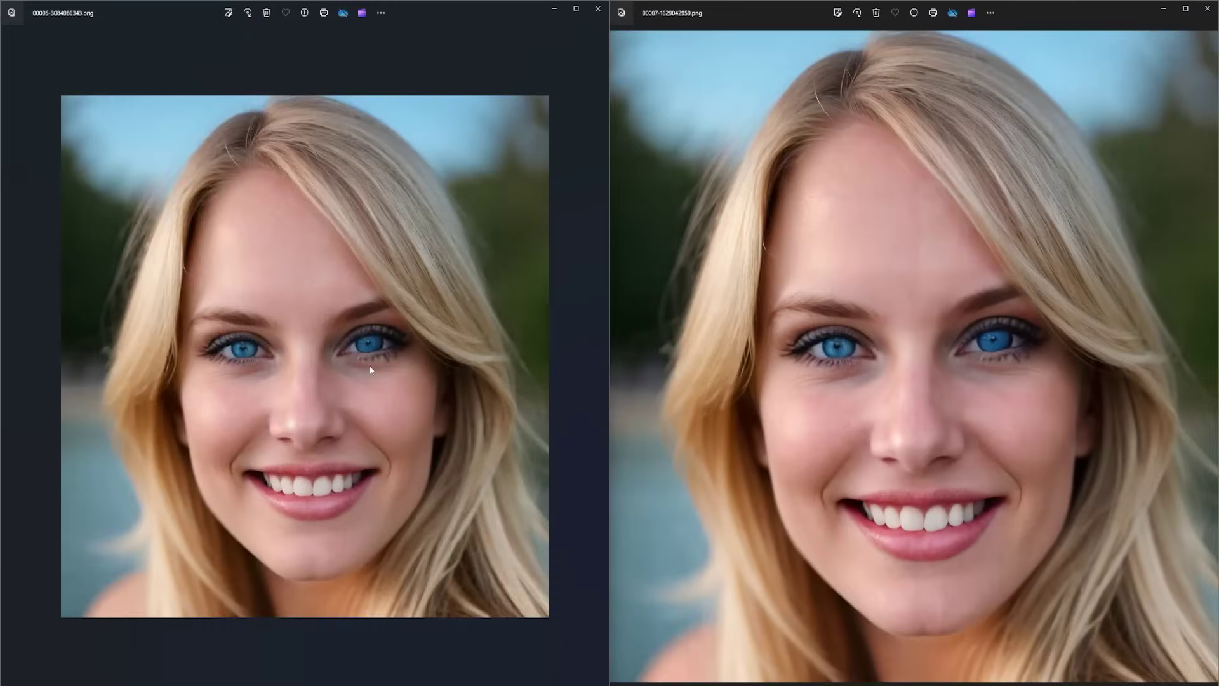
scroll(367, 373, "up", 3)
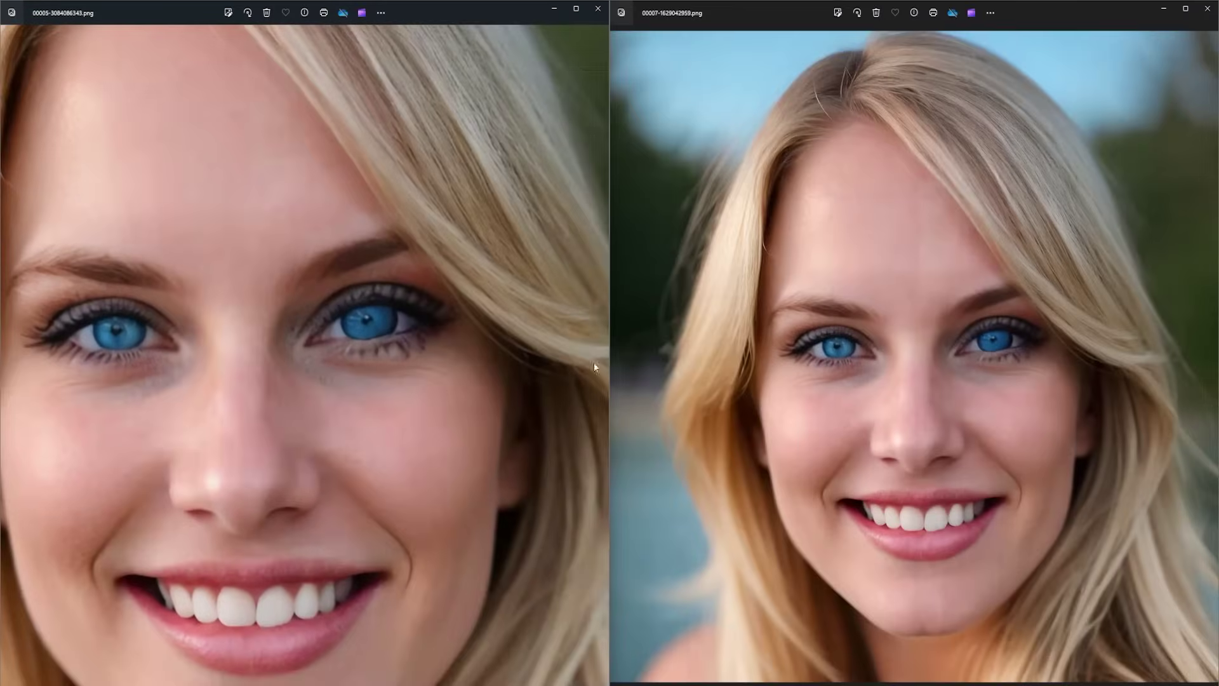
scroll(766, 370, "up", 3)
scroll(1007, 394, "up", 2)
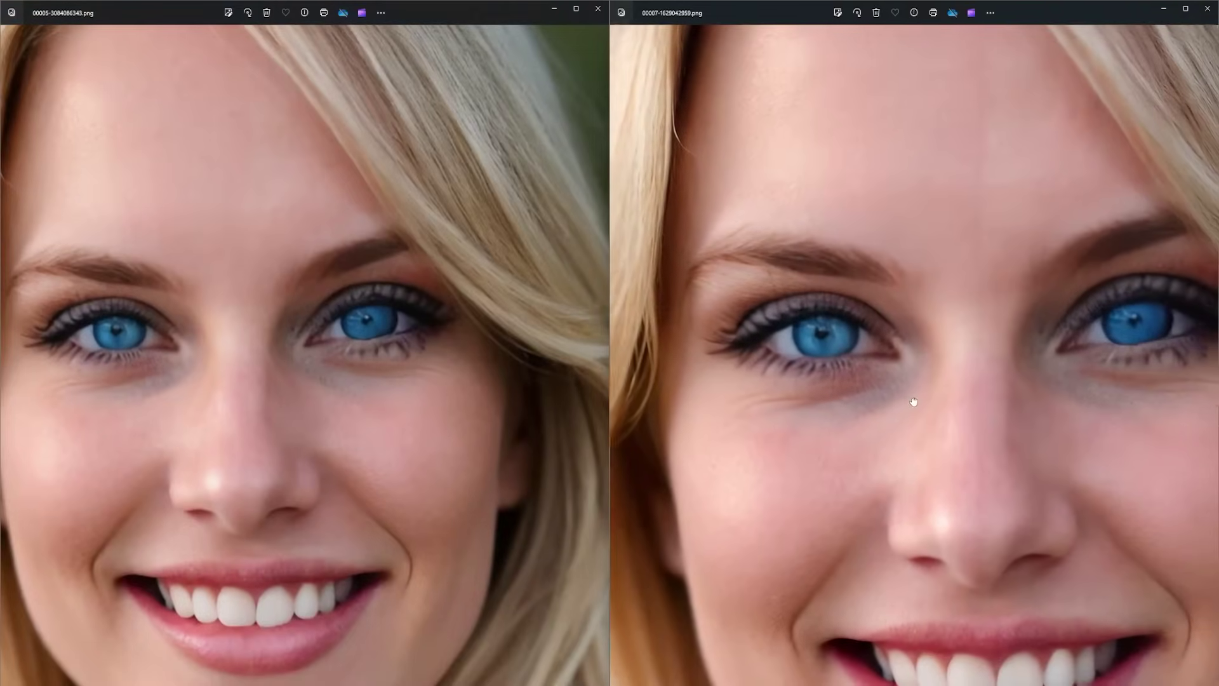
left_click_drag(912, 403, 892, 354)
left_click_drag(447, 501, 401, 506)
scroll(362, 327, "up", 5)
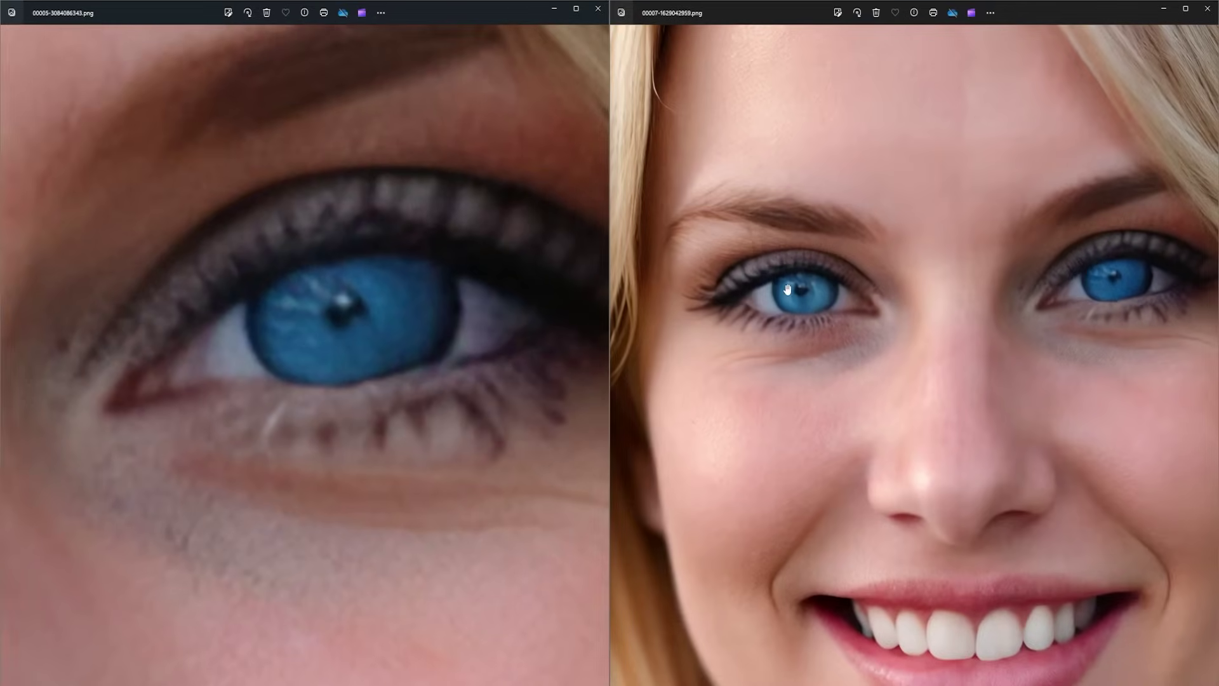
scroll(821, 314, "up", 5)
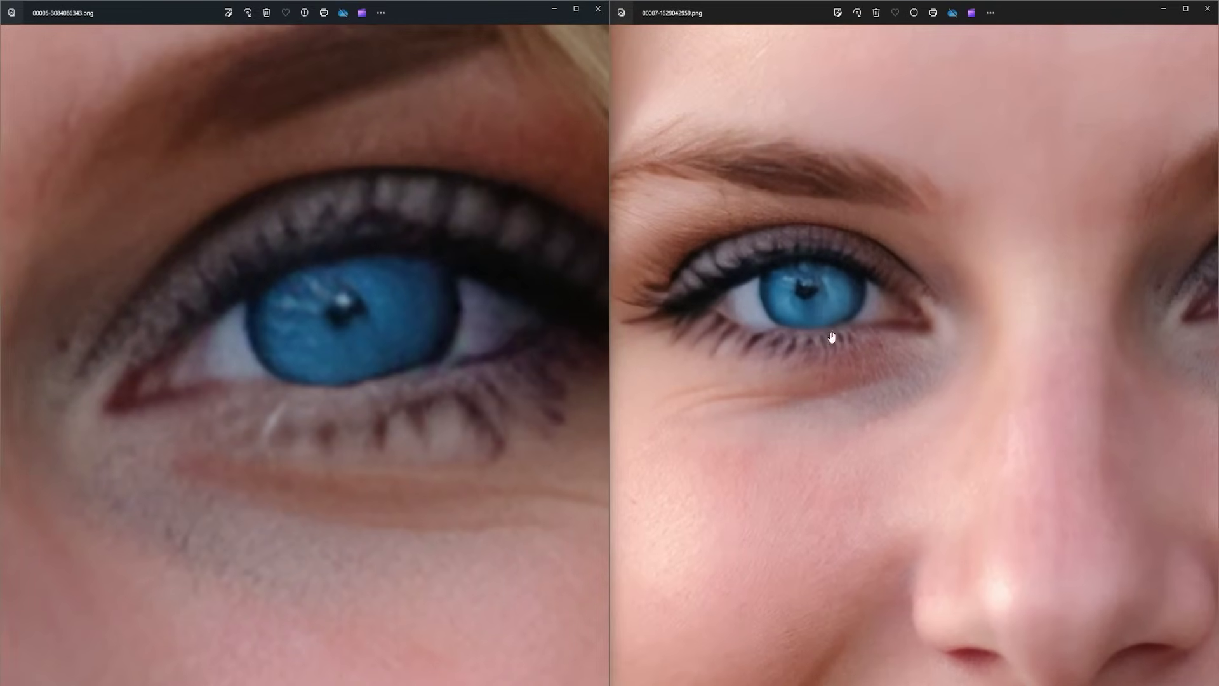
scroll(387, 336, "down", 4)
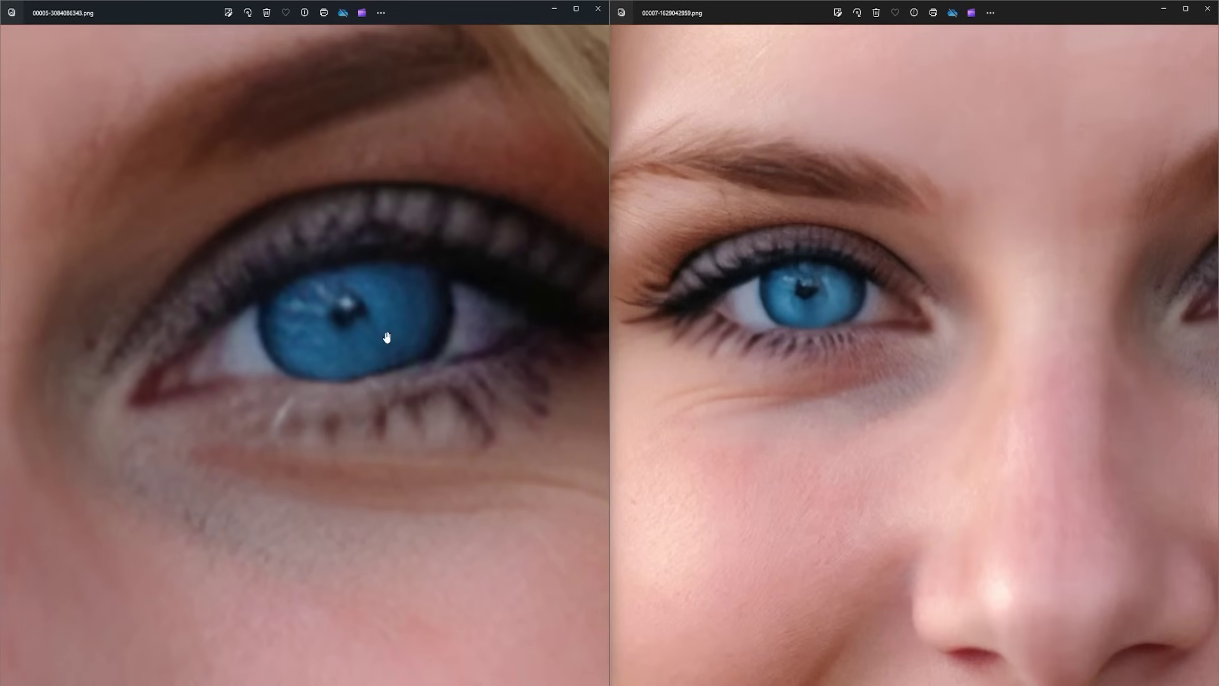
scroll(387, 336, "down", 6)
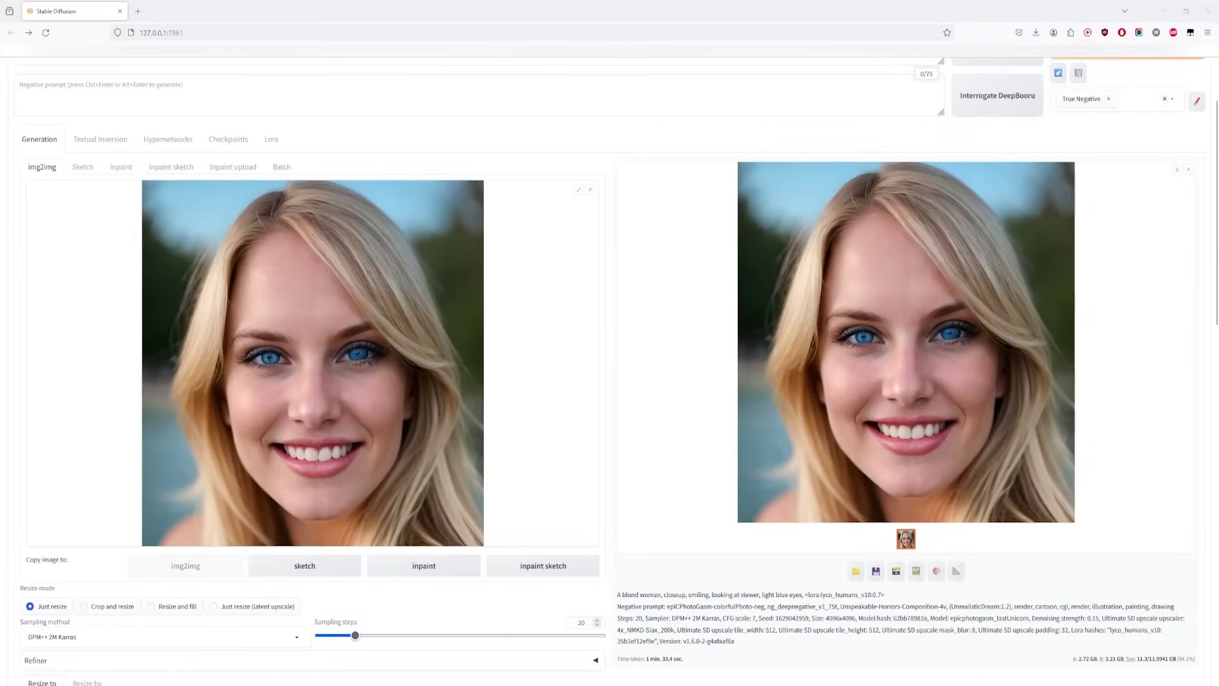
- Use the latest result as the img2img input and generate a new image
left_click_drag(965, 305, 386, 337)
scroll(1059, 238, "up", 2)
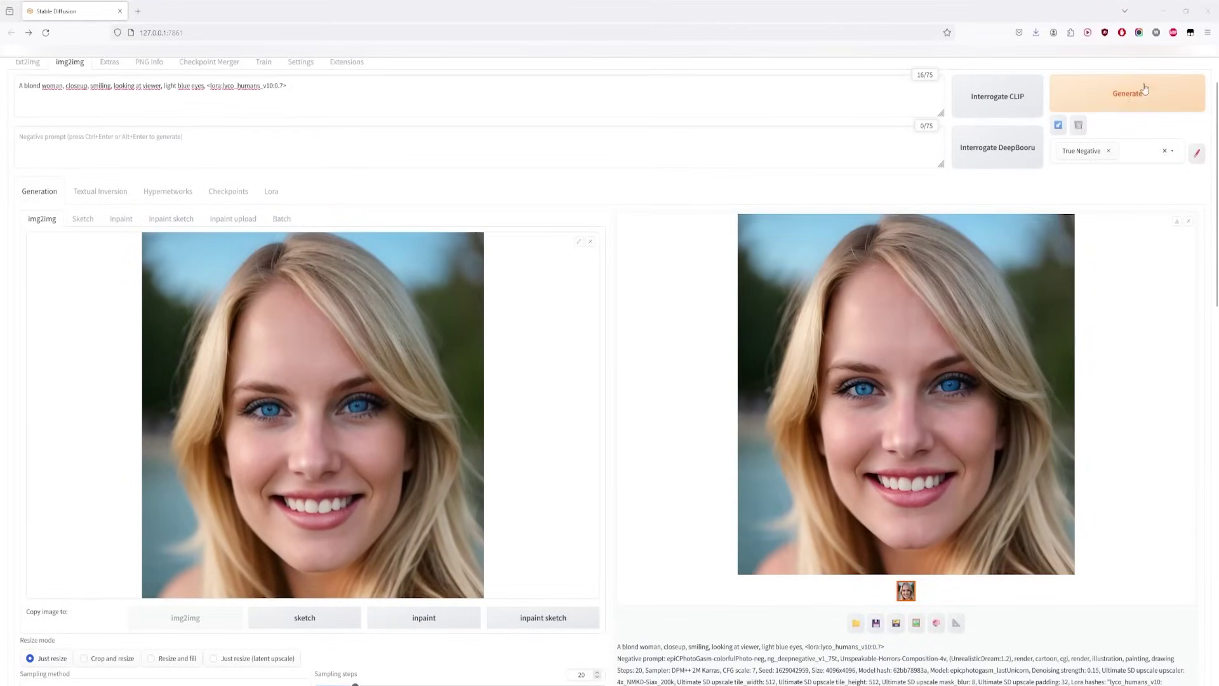
left_click(1144, 92)
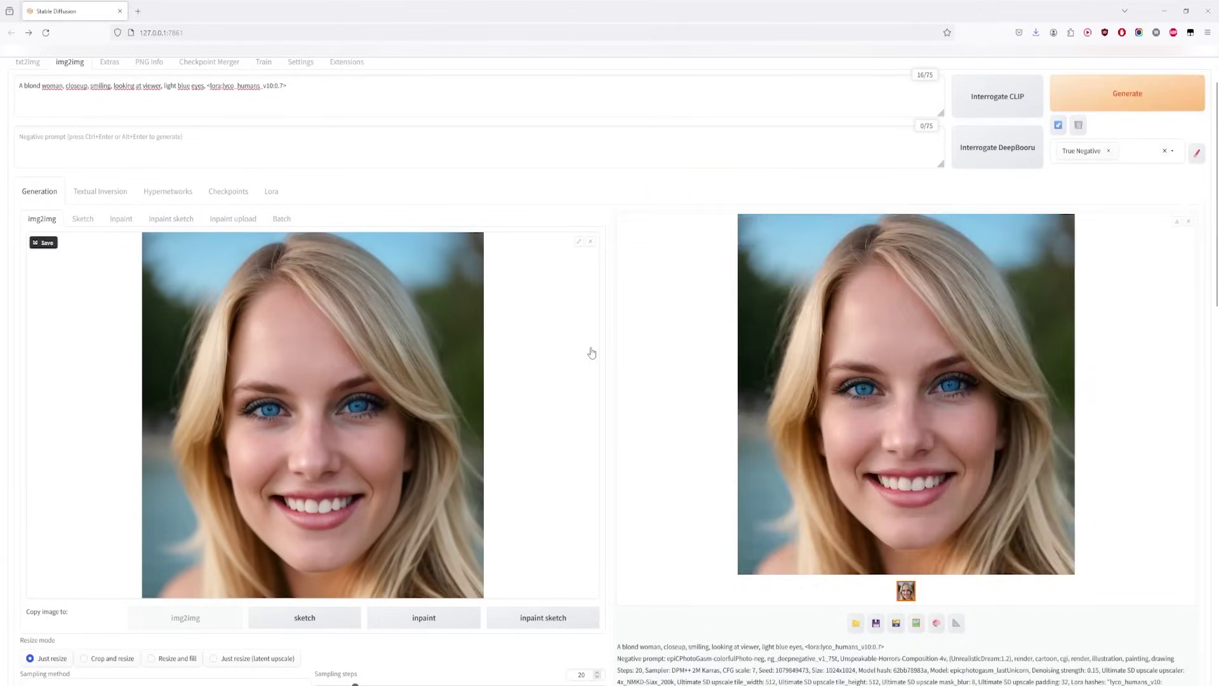
scroll(593, 343, "down", 15)
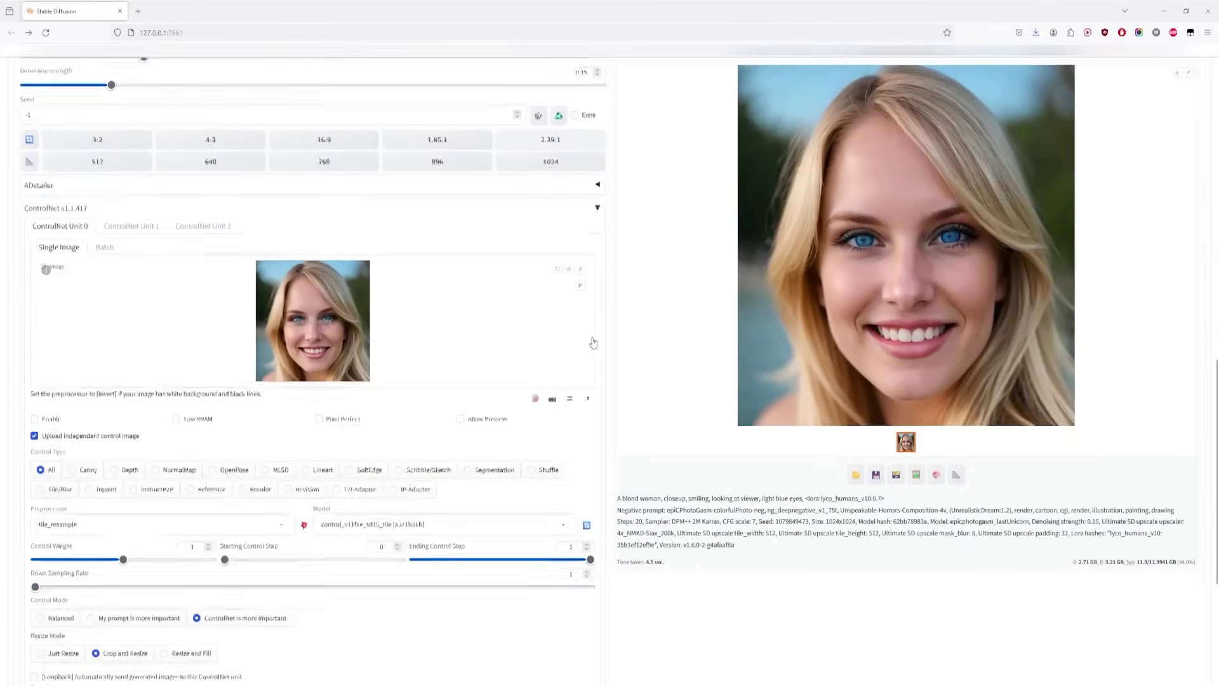
scroll(330, 425, "up", 8)
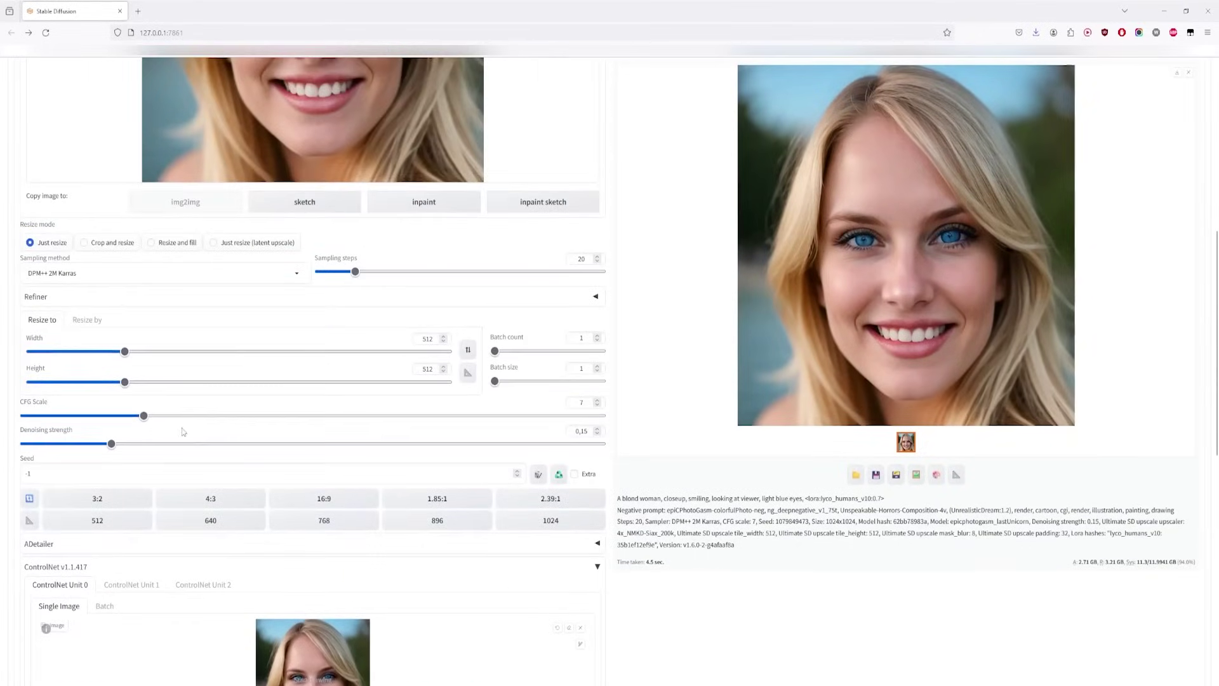
- Raise denoising strength to 0.7 and regenerate, yielding a distorted doubled-face portrait
left_click_drag(113, 444, 429, 448)
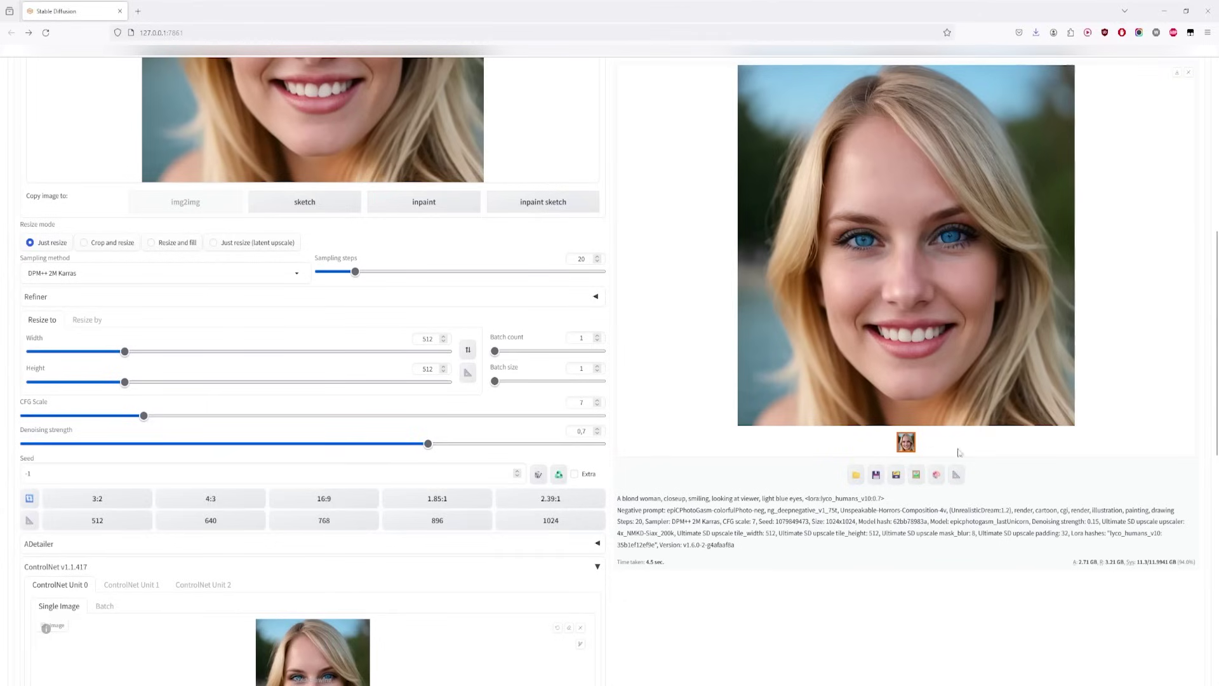
scroll(1006, 432, "up", 5)
left_click(1128, 143)
scroll(1089, 264, "down", 3)
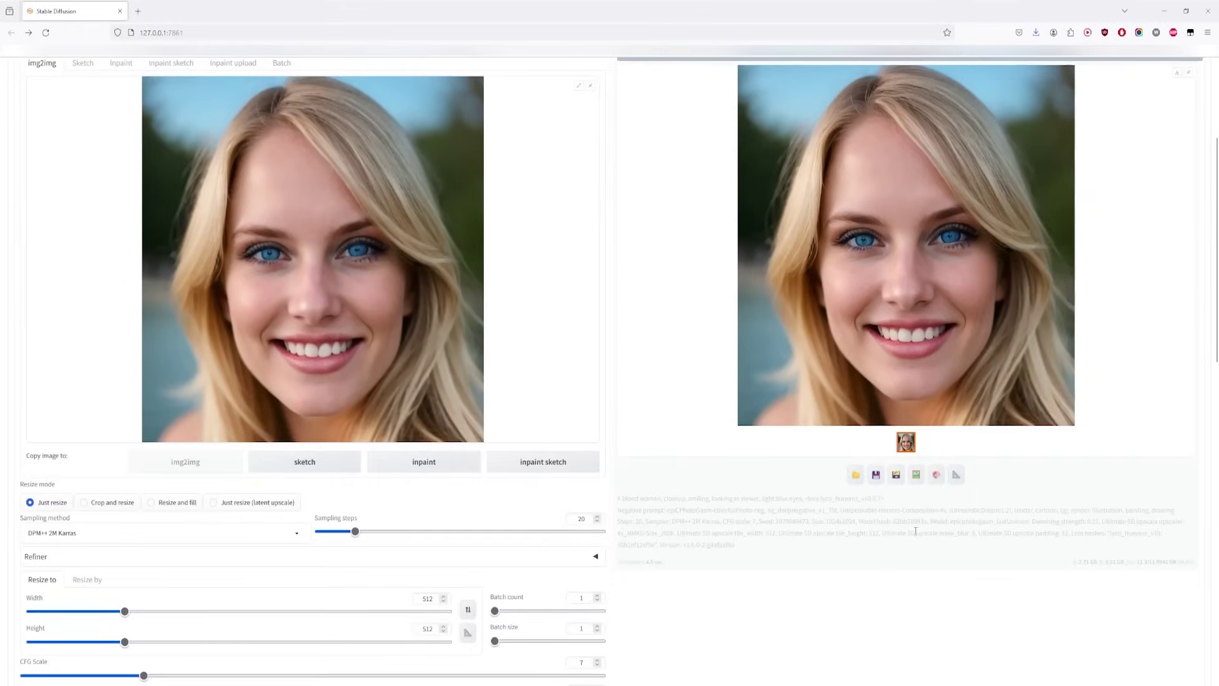
scroll(857, 567, "up", 1)
scroll(1092, 591, "up", 1)
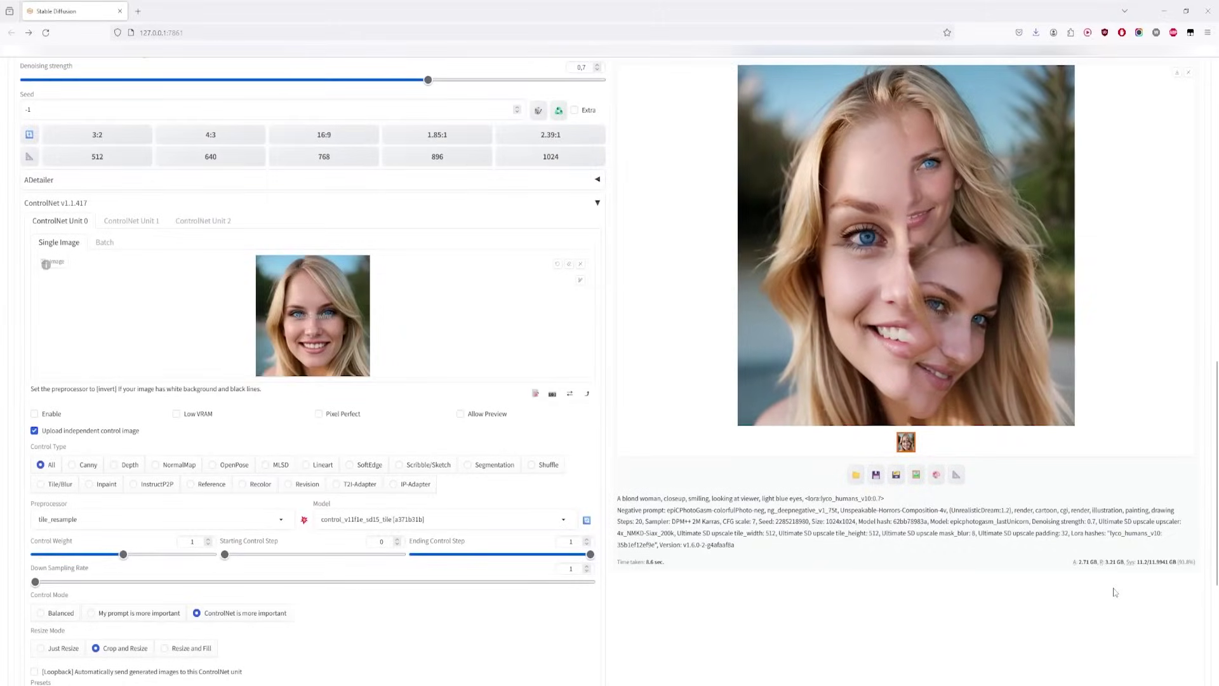
- Enable the tile_resample ControlNet Unit 0, regenerate at 0.7 denoising, and view the clean 1024×1024 result full size
left_click(54, 416)
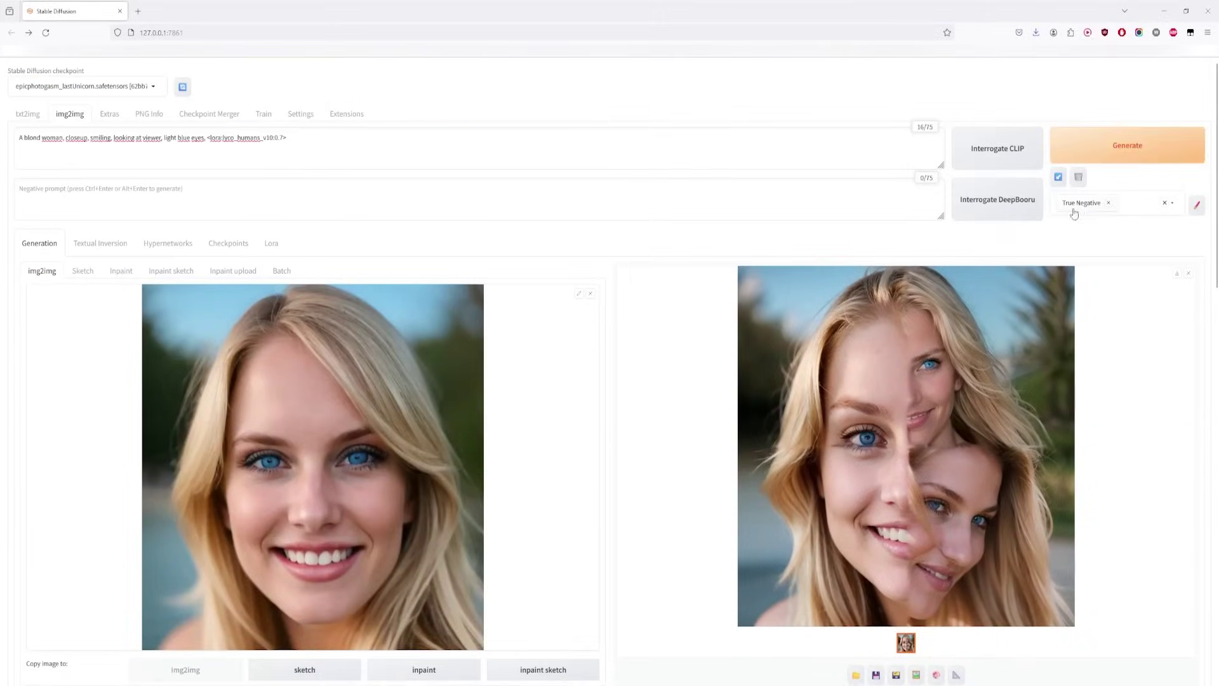
left_click(1124, 146)
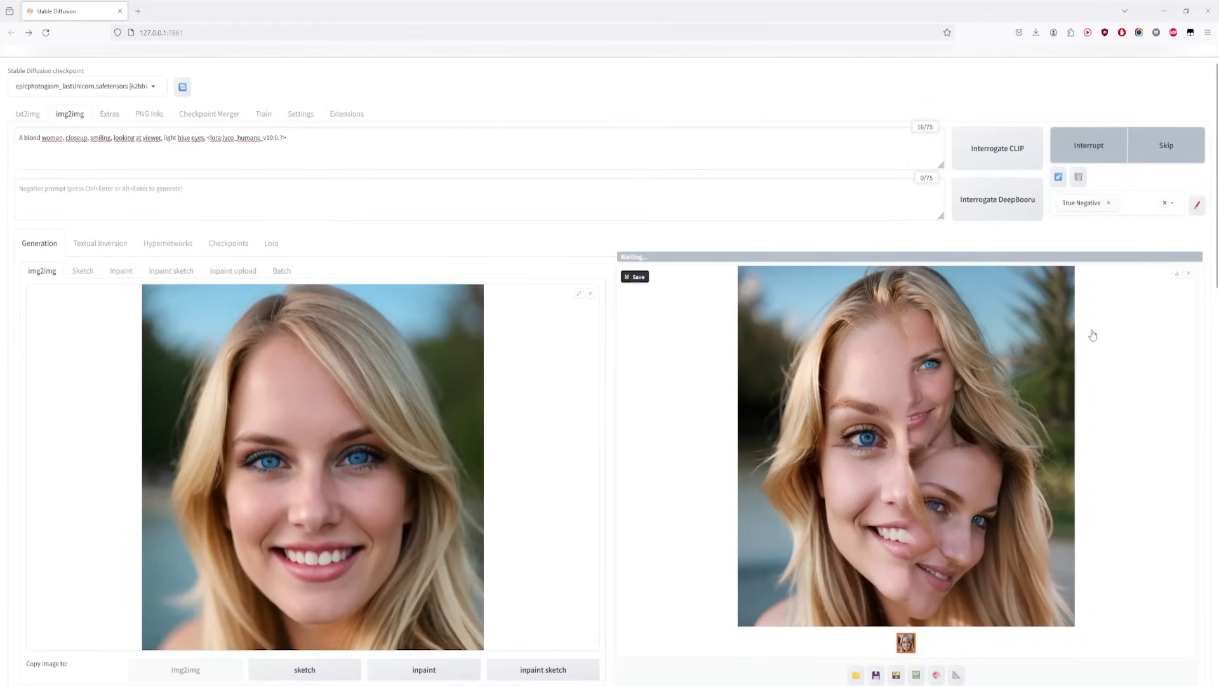
scroll(1091, 338, "down", 2)
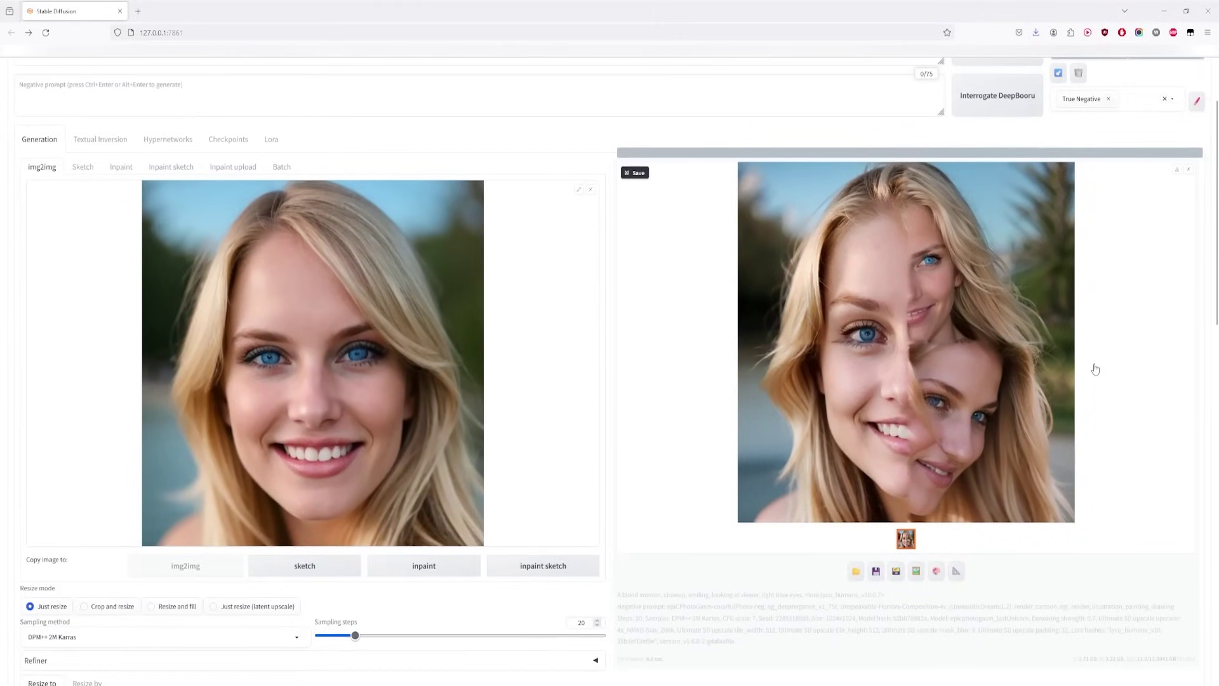
scroll(1095, 369, "down", 1)
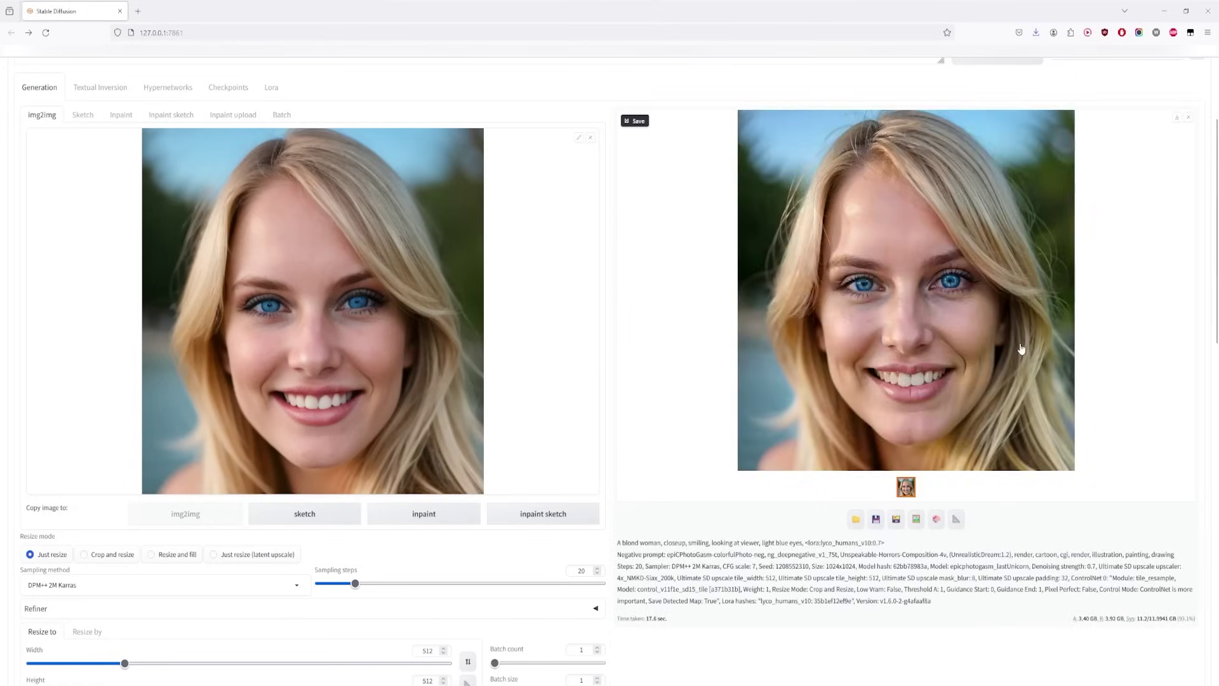
scroll(981, 348, "down", 4)
scroll(981, 349, "down", 6)
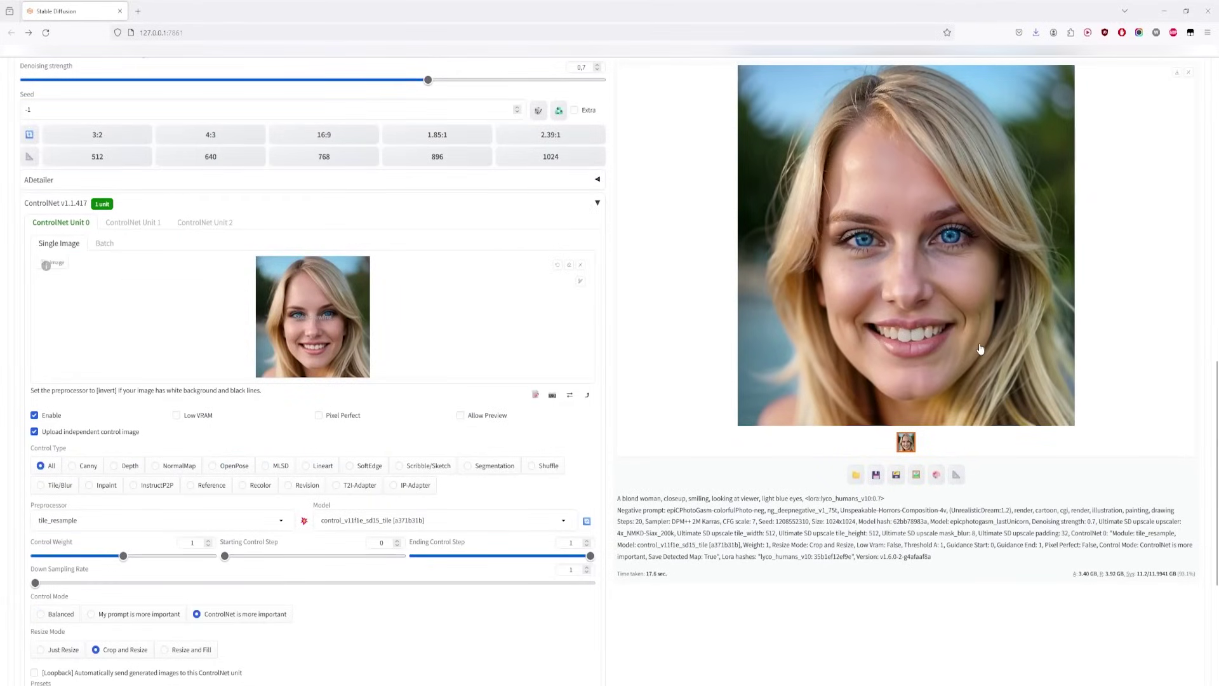
scroll(981, 349, "up", 10)
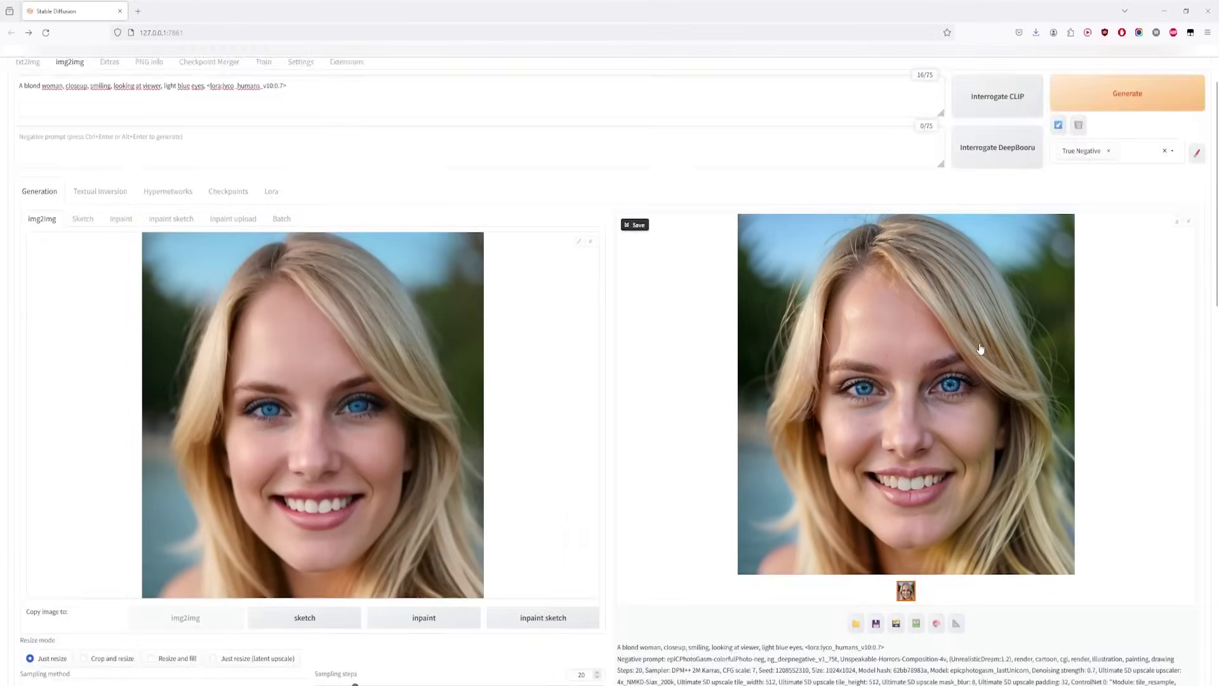
left_click(988, 360)
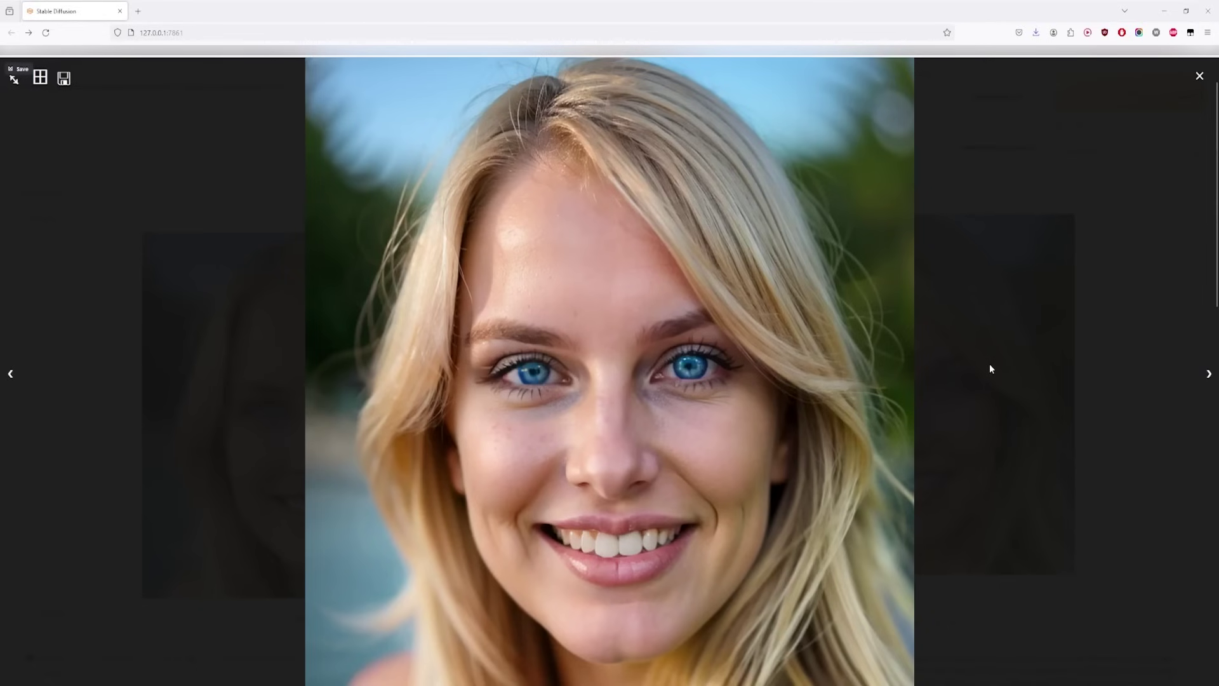
- Close the full-screen preview and disable the ControlNet unit
left_click(991, 365)
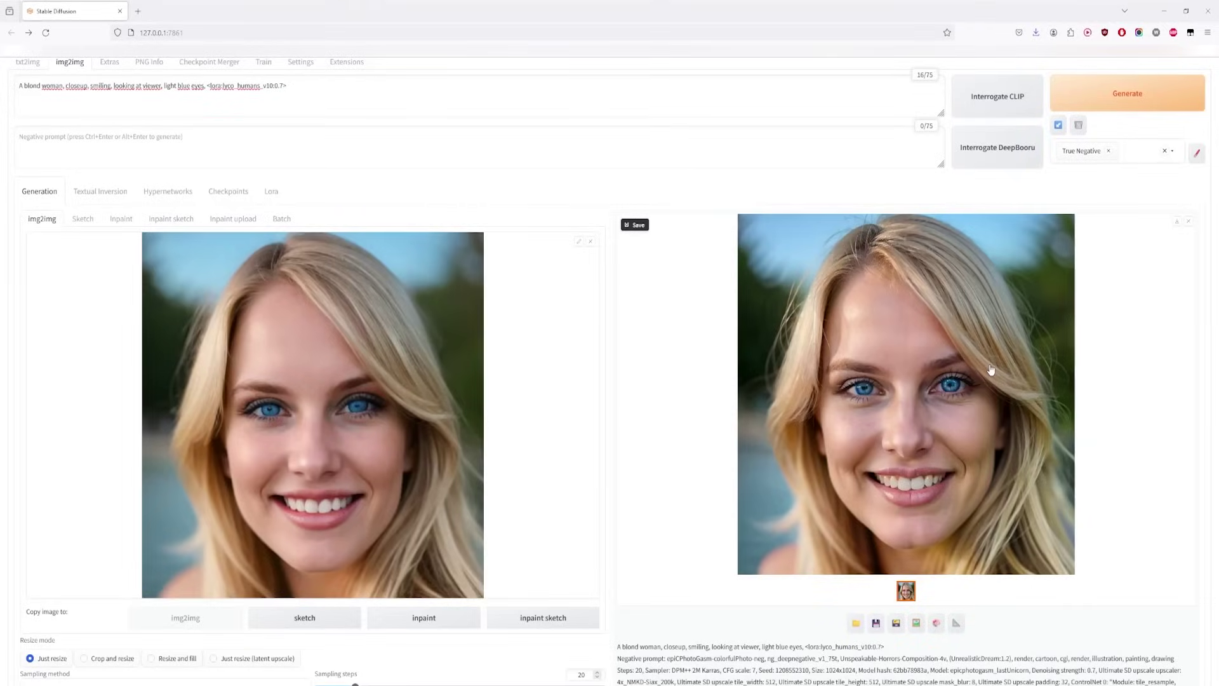
scroll(51, 495, "down", 10)
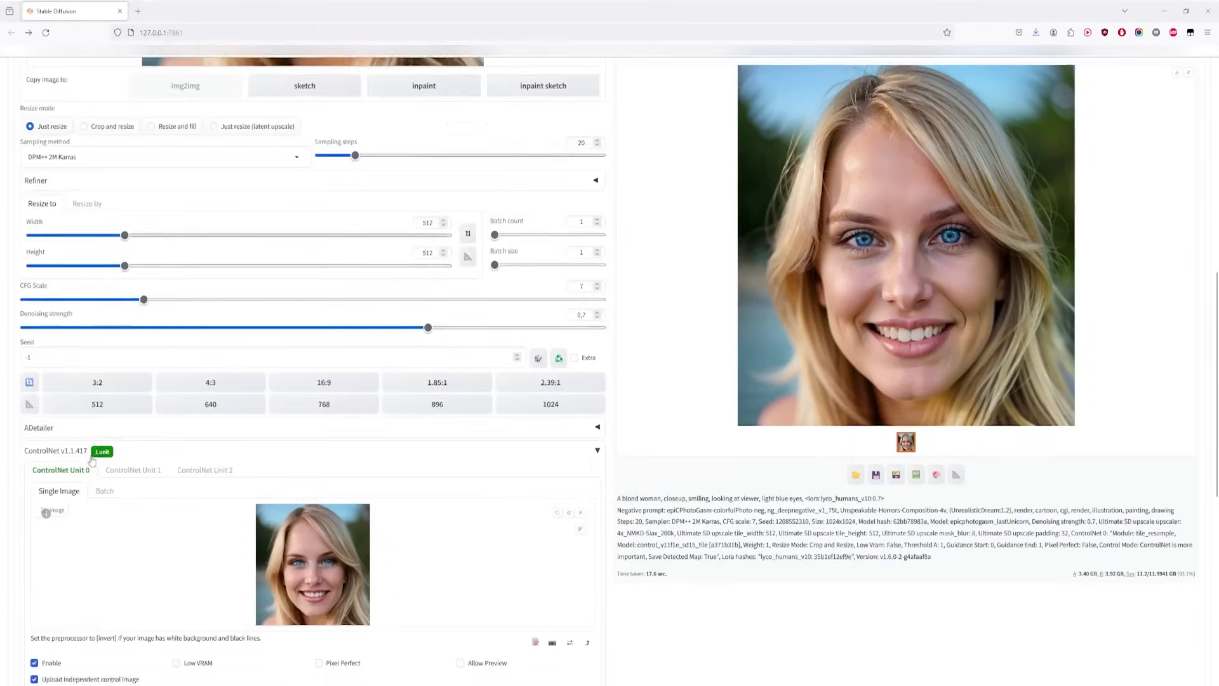
left_click(45, 519)
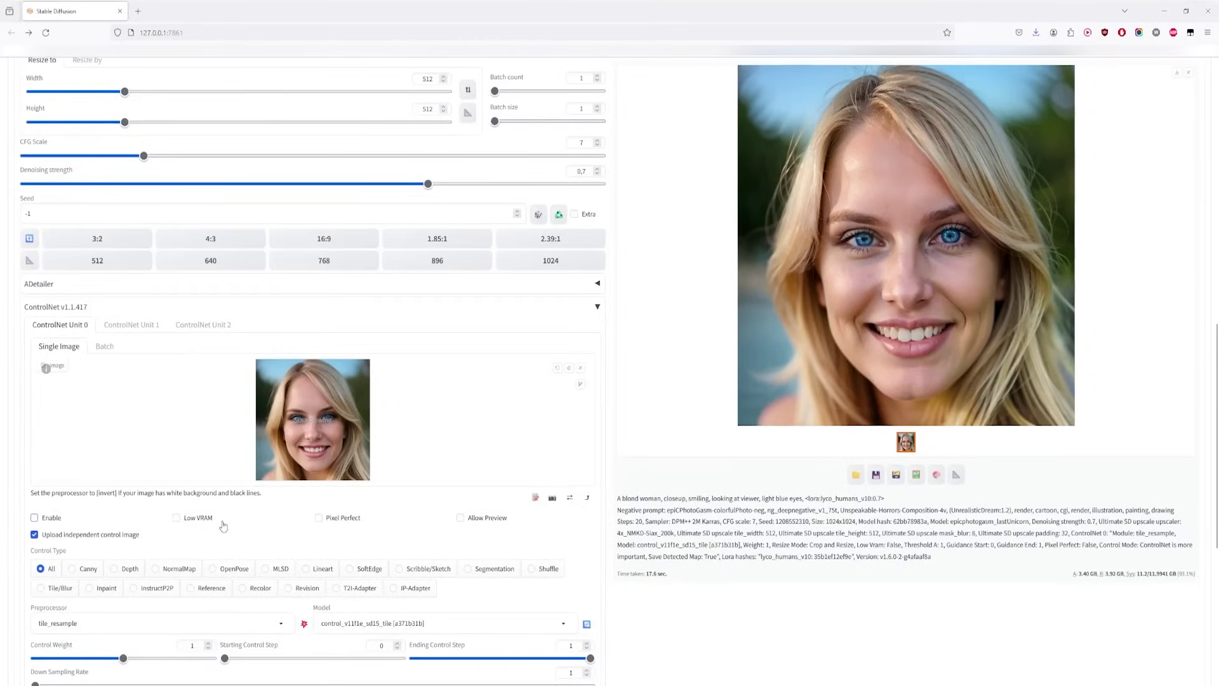
- Close both Photos windows comparing the 00007 and 00014 portraits
scroll(228, 525, "down", 7)
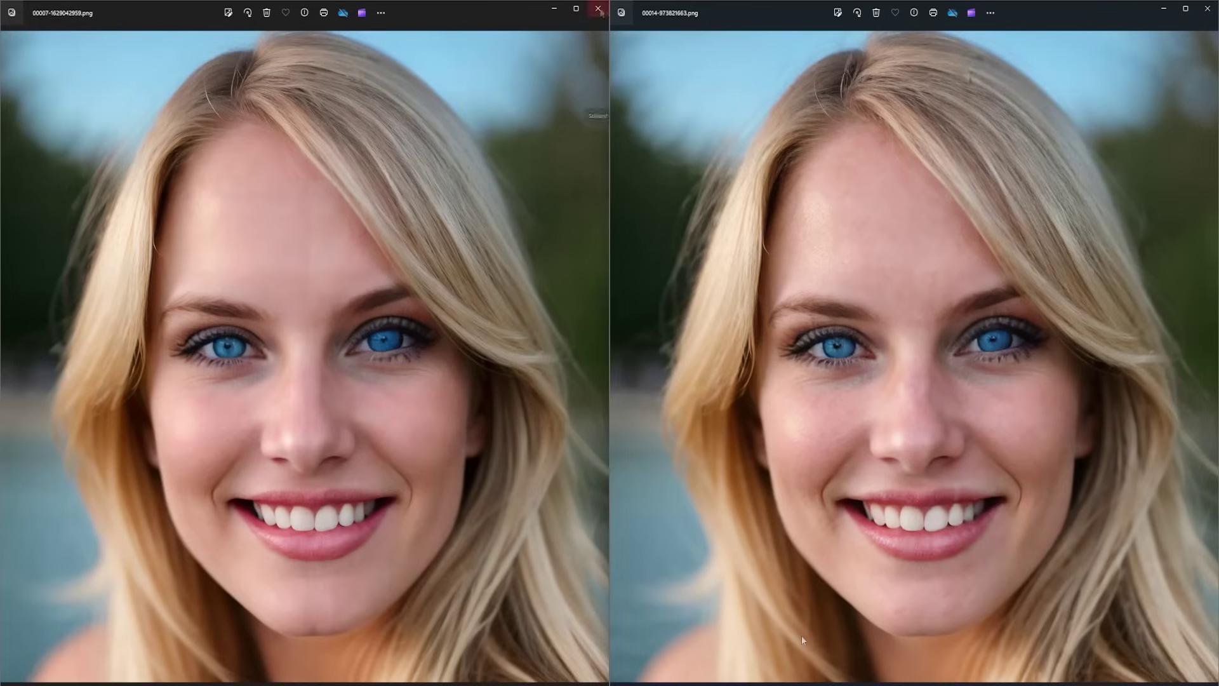
left_click(597, 8)
left_click(1207, 9)
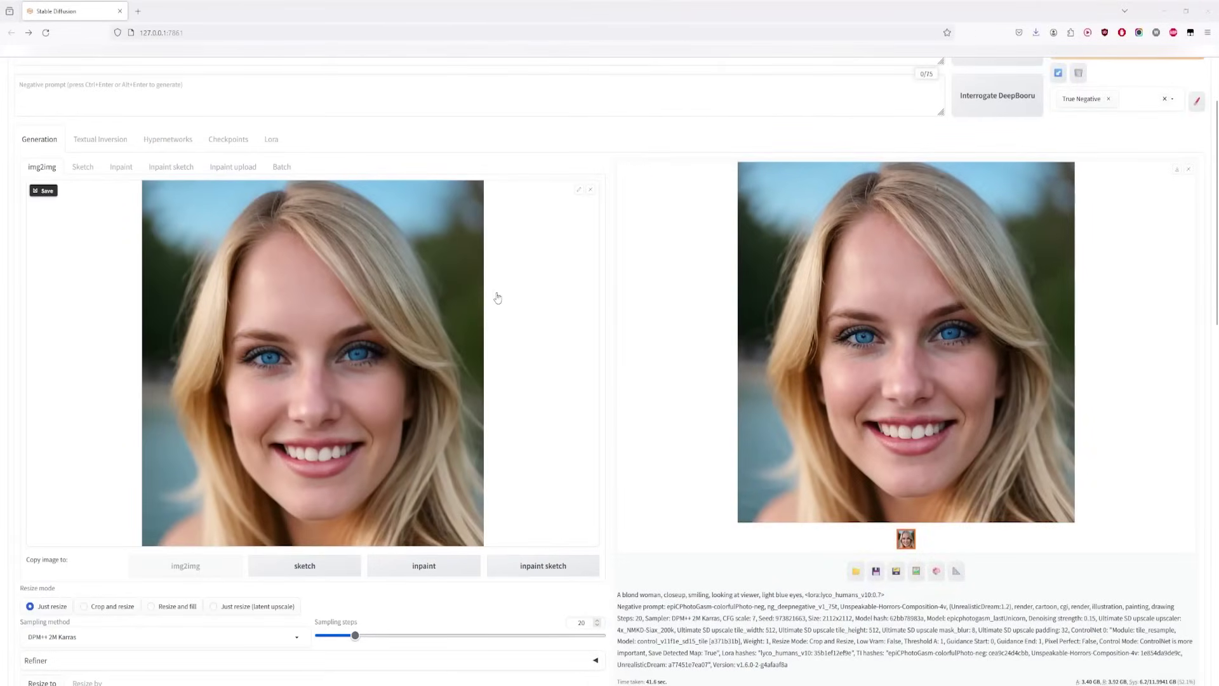
- Raise the Ultimate SD upscale Scale slider from 4.03 to 16, then generate the 16× upscale
scroll(494, 295, "down", 7)
scroll(498, 290, "down", 4)
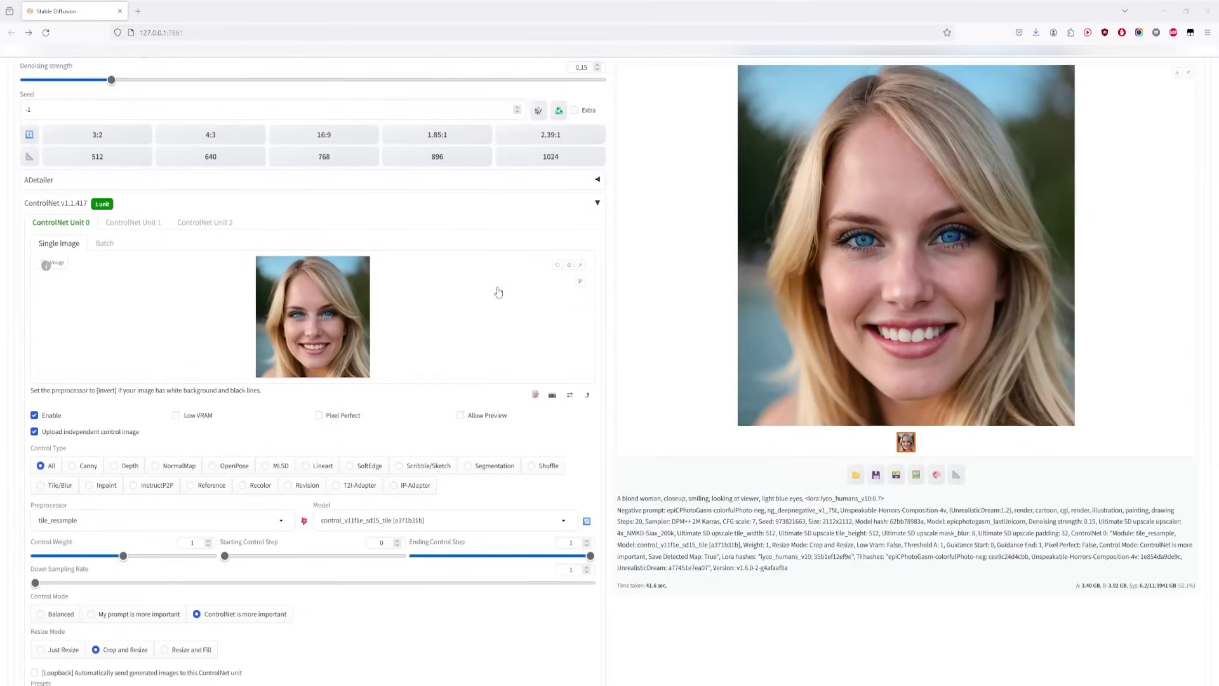
scroll(498, 292, "down", 3)
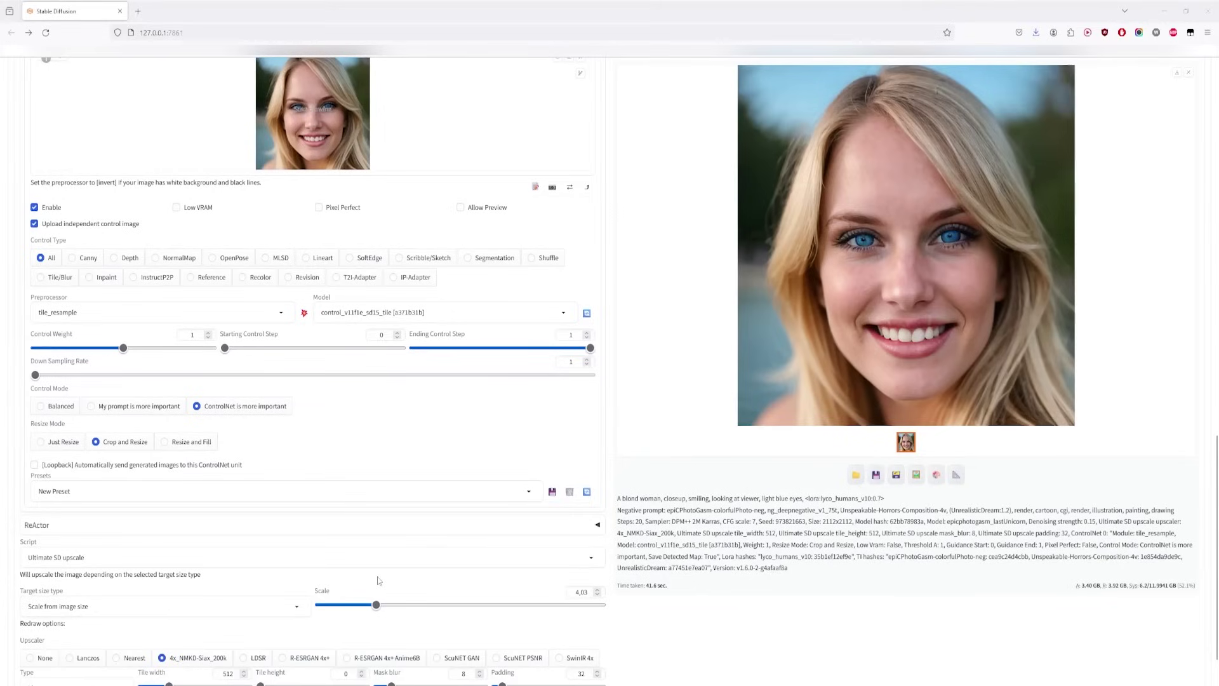
left_click_drag(377, 605, 627, 611)
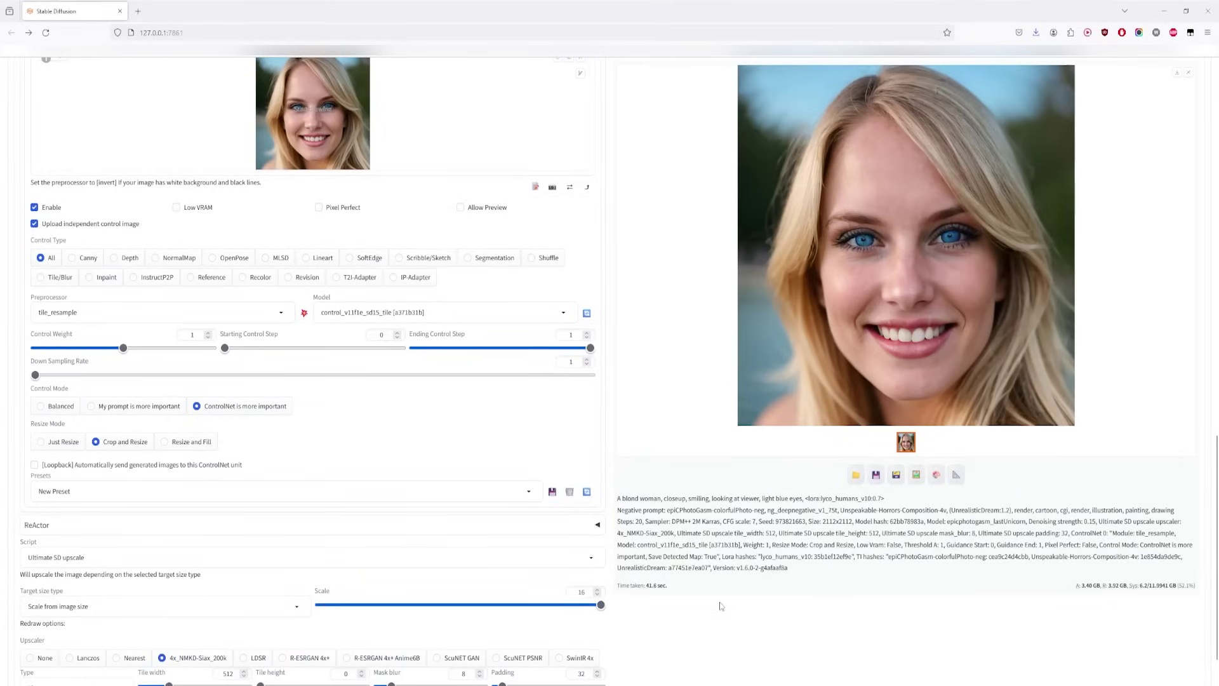
scroll(721, 606, "up", 15)
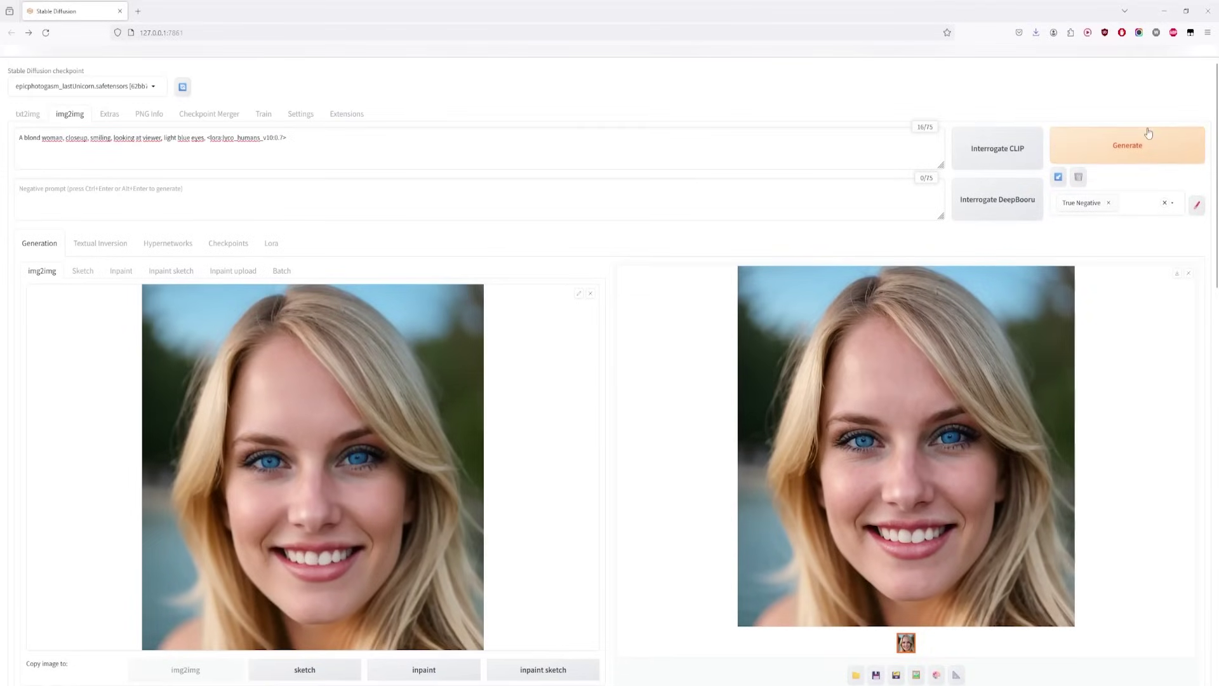
left_click(1148, 133)
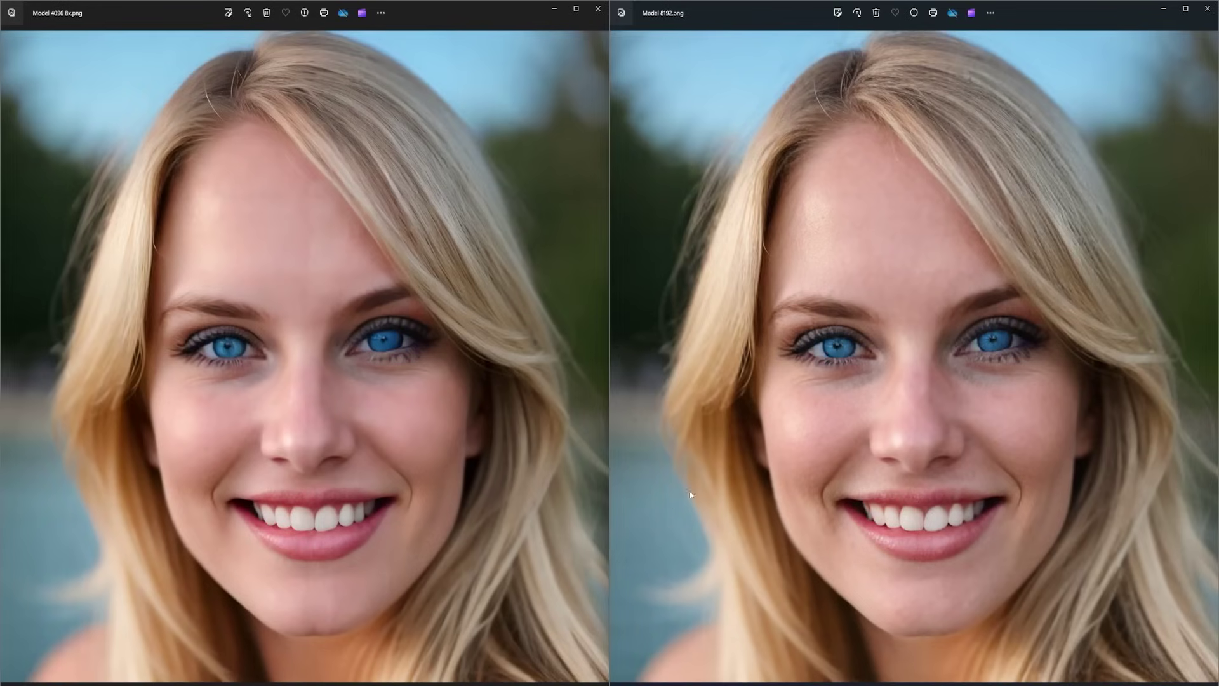
scroll(676, 517, "up", 5)
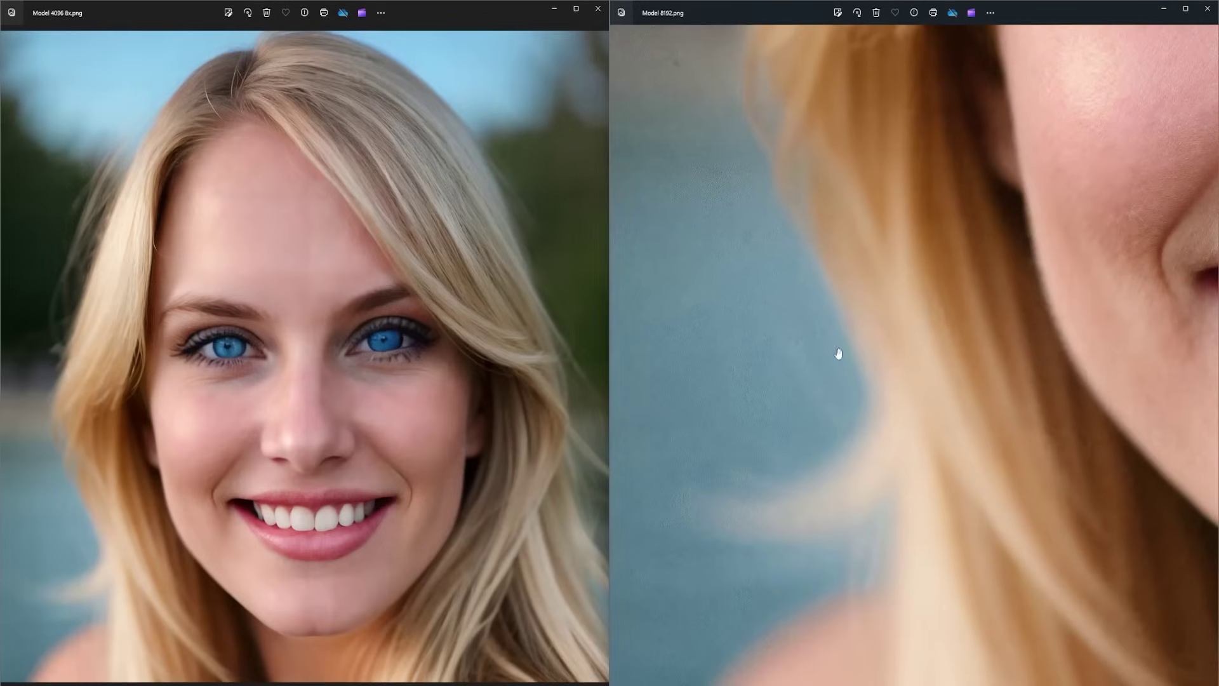
left_click_drag(835, 349, 811, 569)
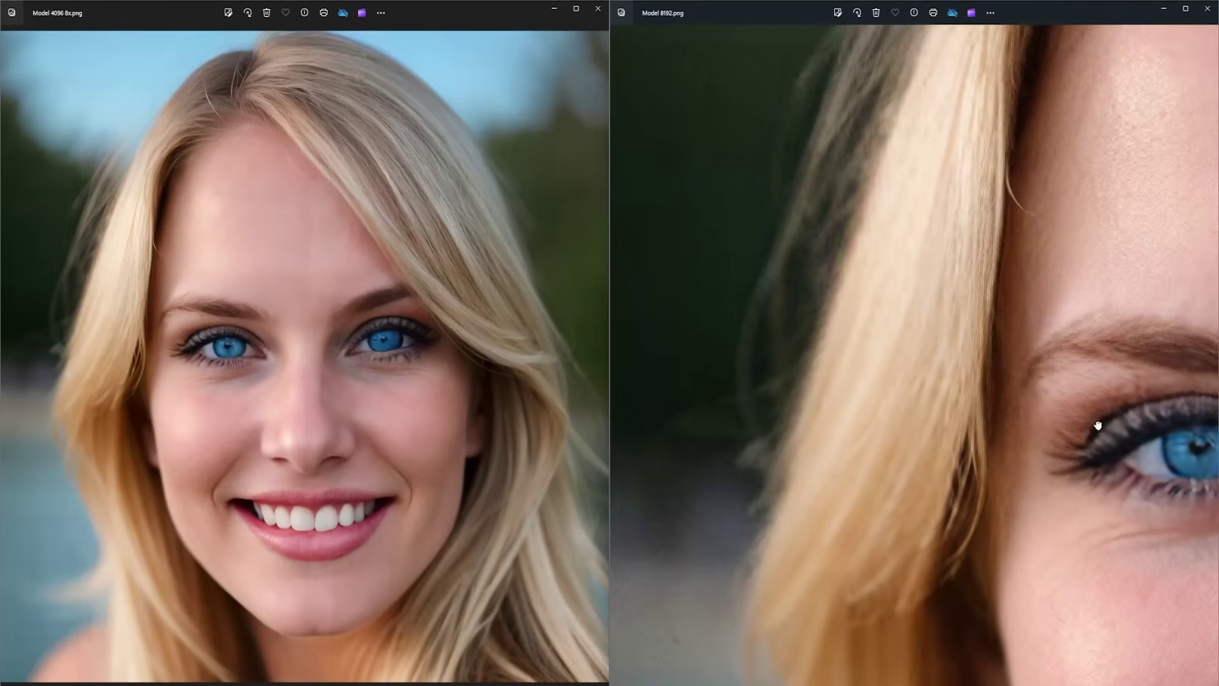
left_click_drag(1097, 428, 775, 455)
left_click_drag(870, 476, 775, 423)
left_click_drag(1185, 448, 940, 479)
scroll(806, 503, "up", 2)
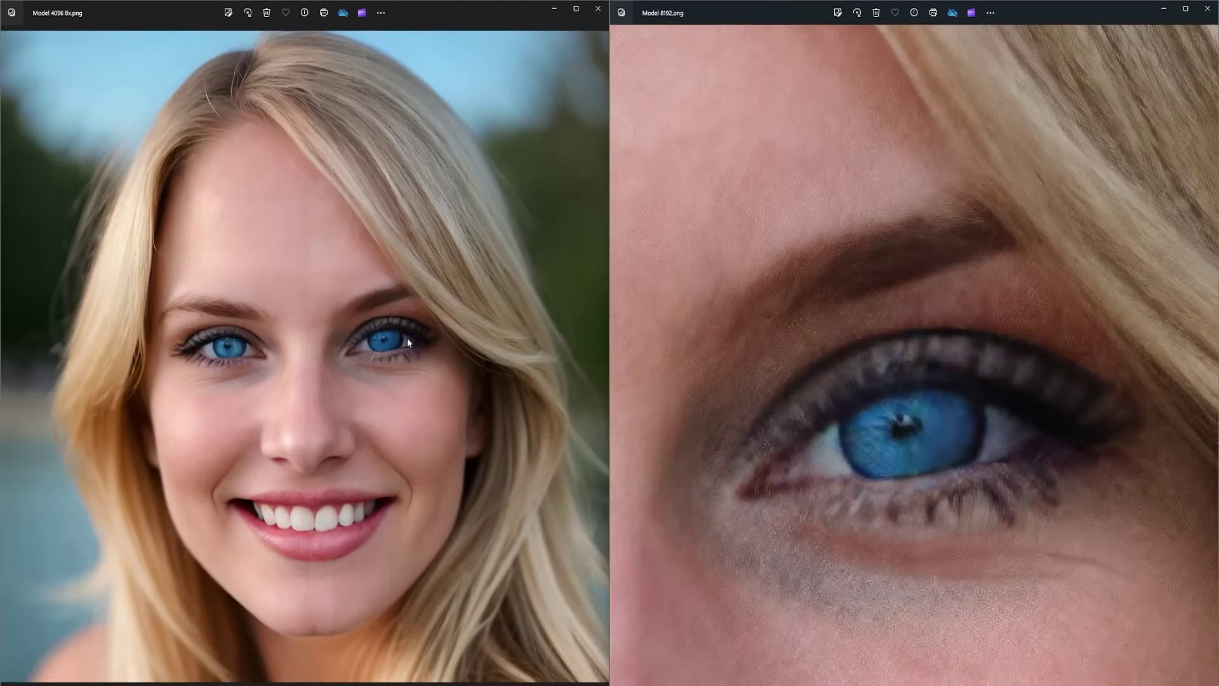
scroll(408, 341, "up", 10)
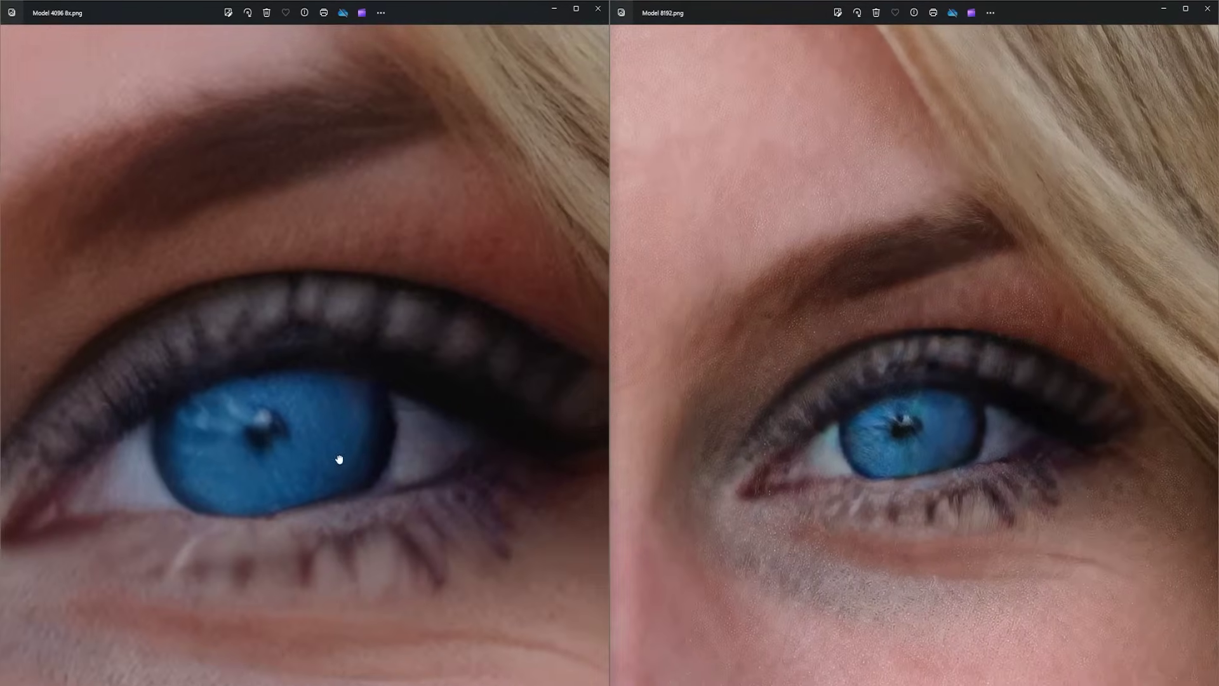
scroll(339, 459, "down", 5)
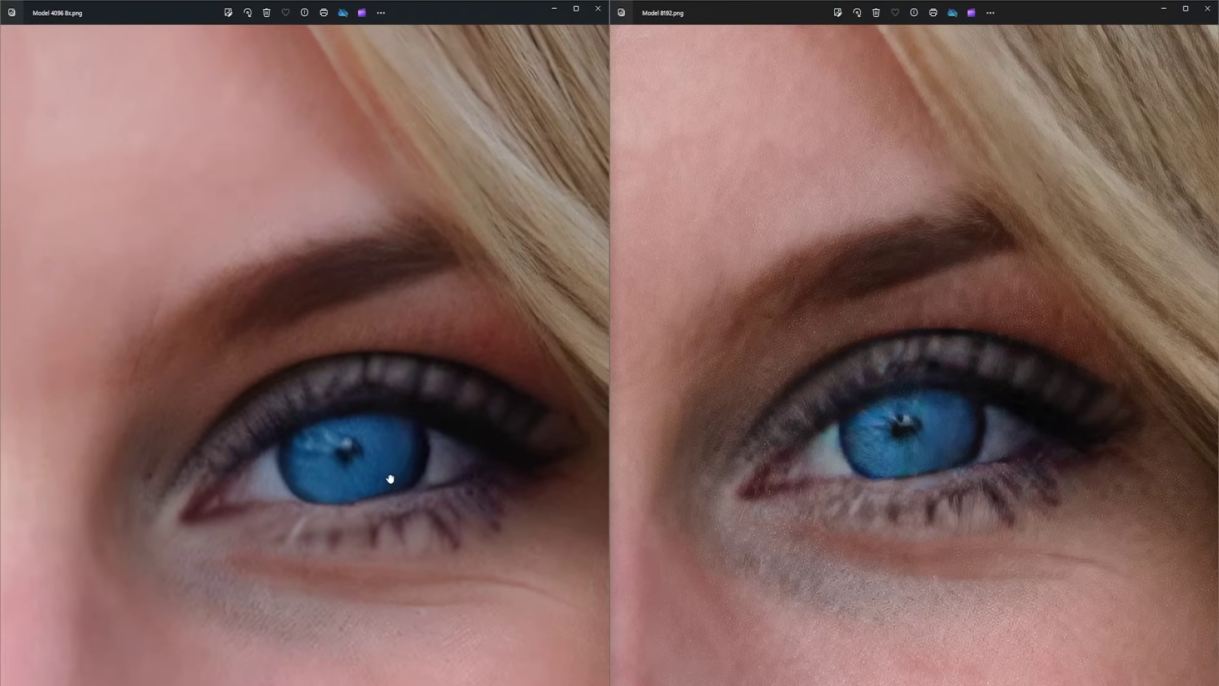
scroll(390, 479, "up", 1)
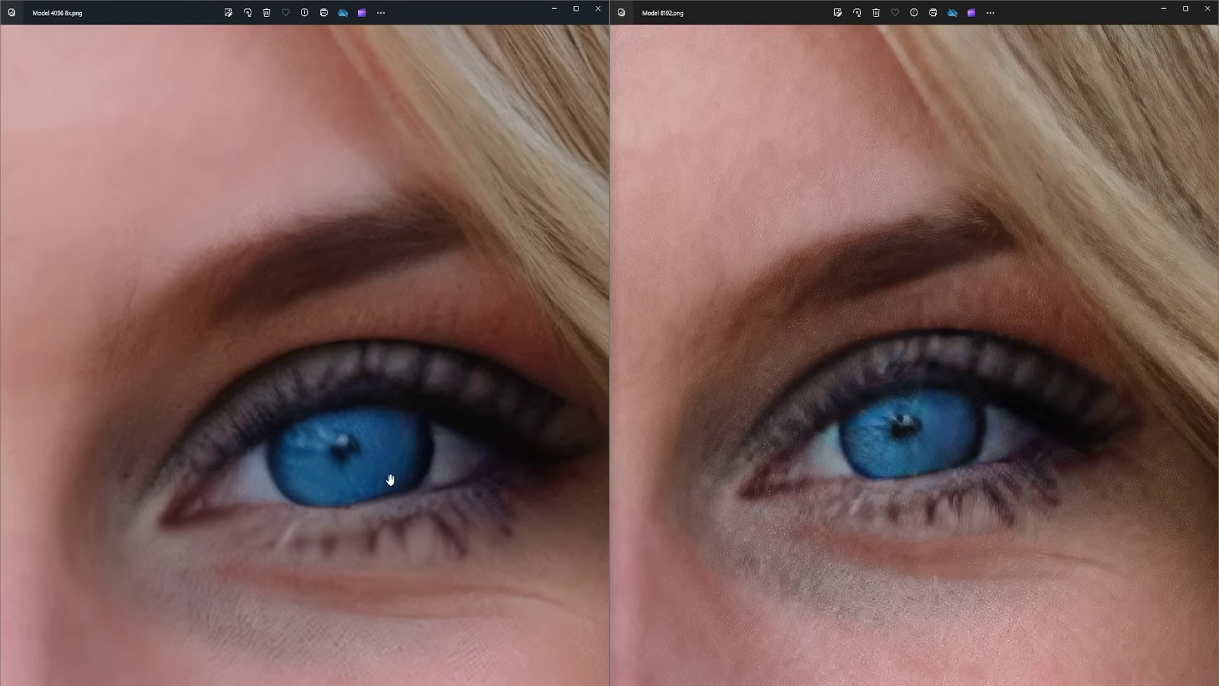
scroll(390, 479, "down", 3)
scroll(390, 479, "down", 4)
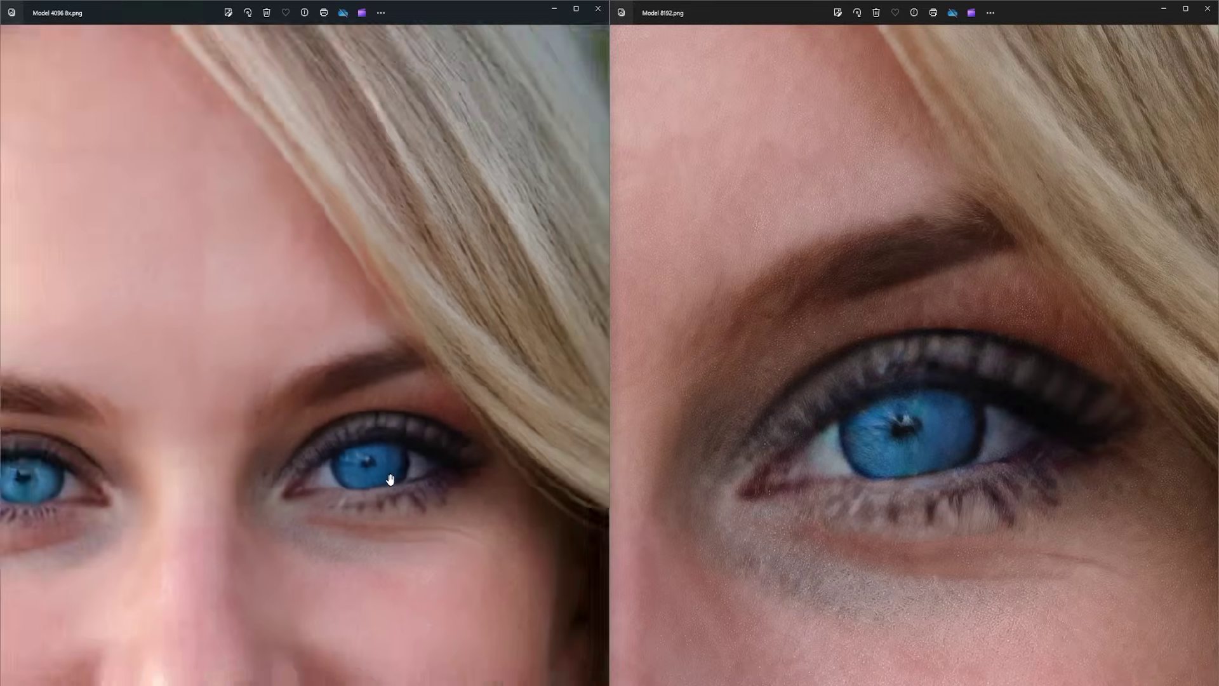
scroll(389, 448, "up", 3)
scroll(381, 457, "up", 2)
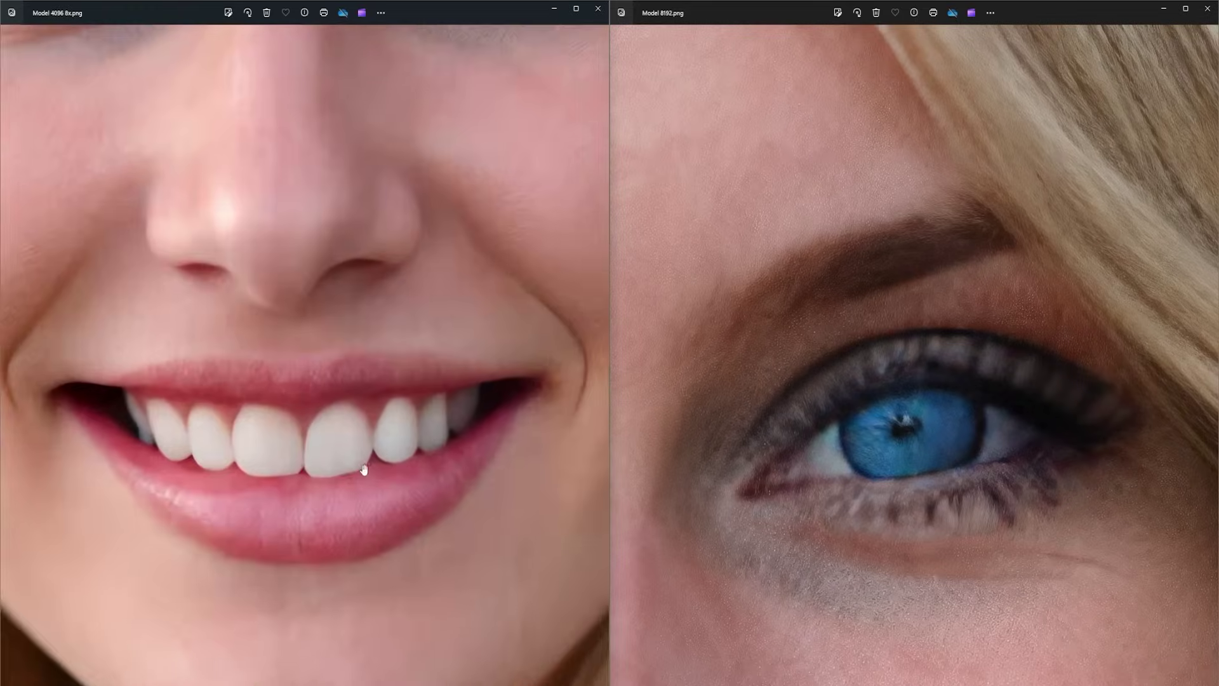
scroll(931, 275, "down", 5)
scroll(879, 518, "up", 5)
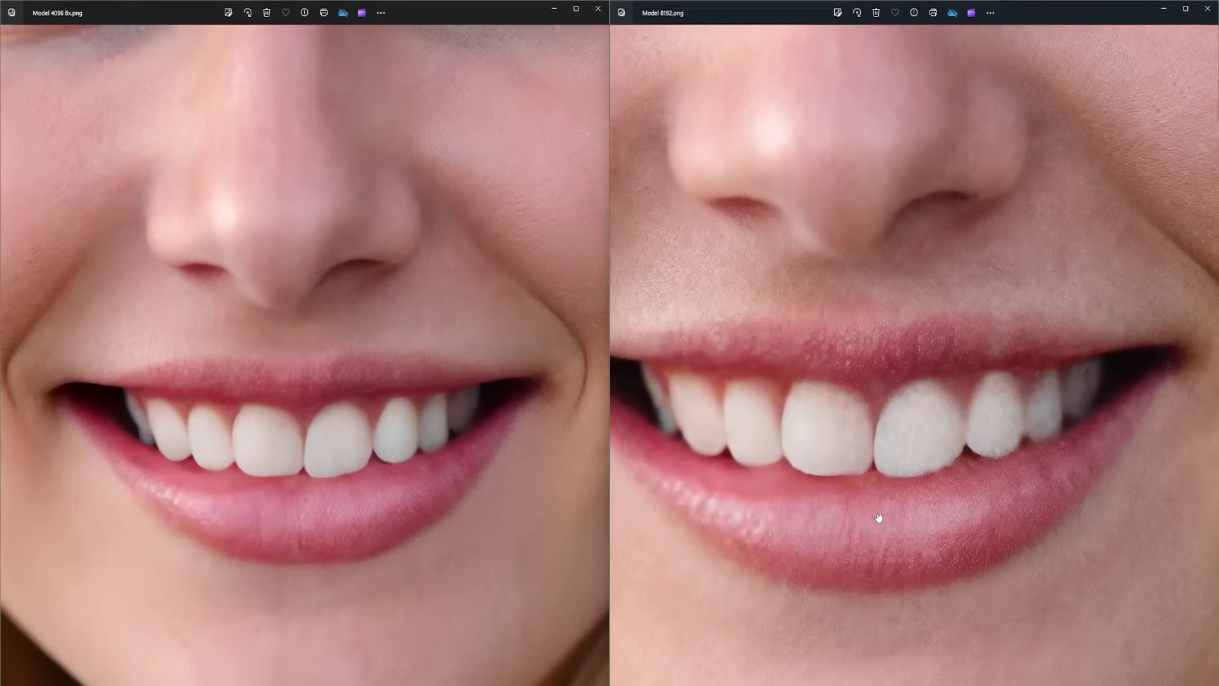
left_click_drag(878, 517, 863, 307)
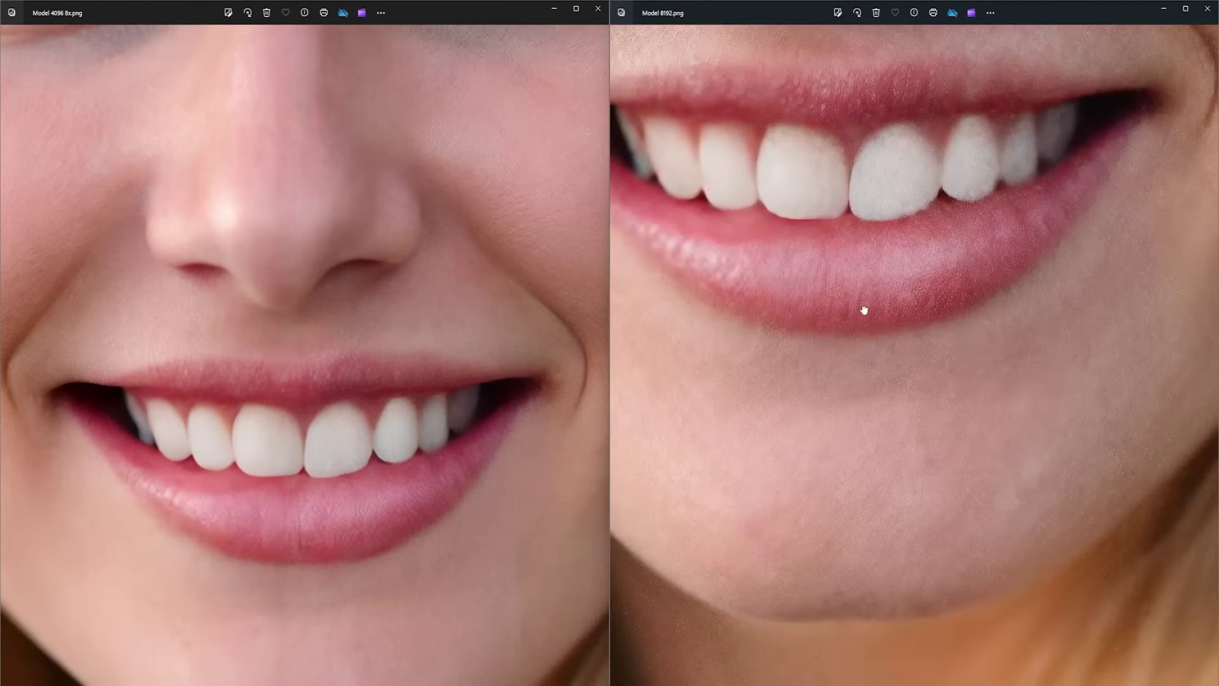
left_click_drag(412, 454, 436, 493)
left_click_drag(419, 260, 336, 508)
scroll(336, 508, "down", 5)
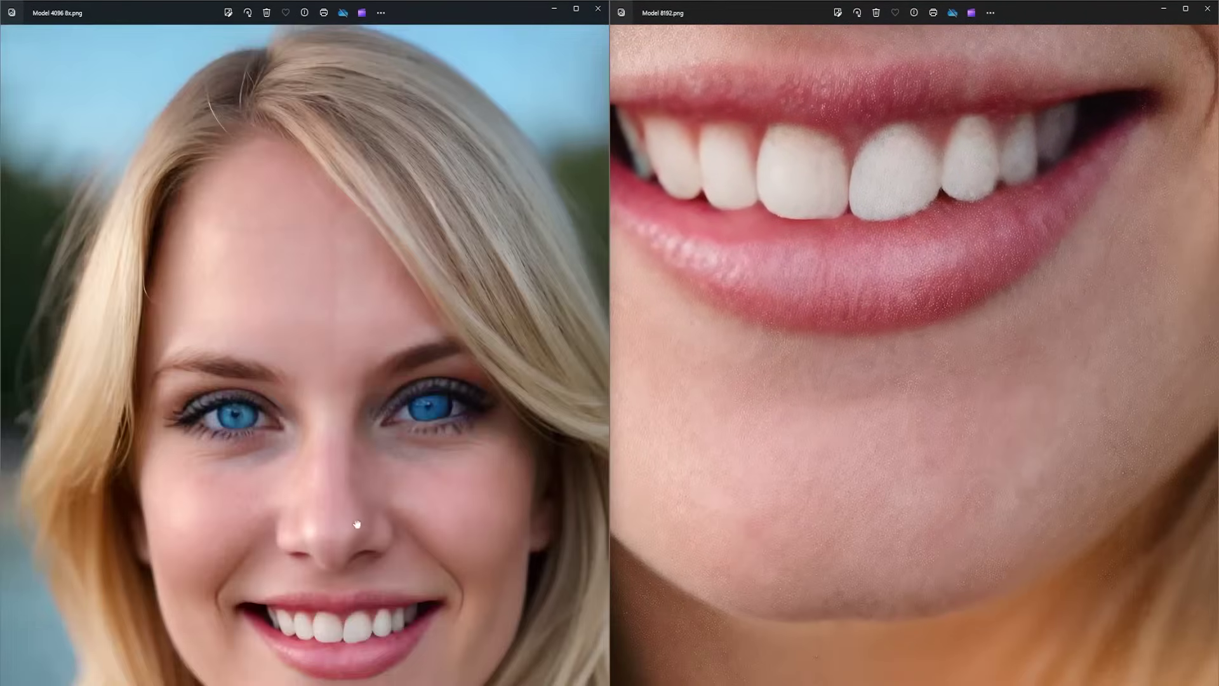
scroll(773, 443, "down", 5)
scroll(860, 468, "down", 5)
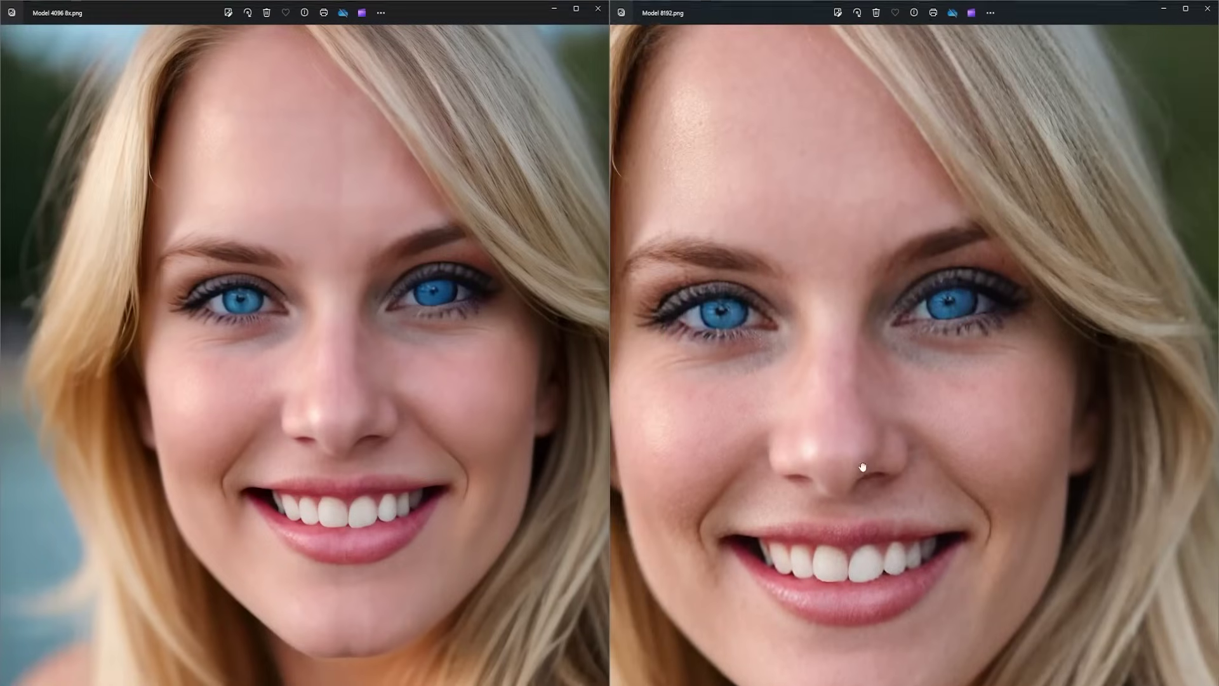
scroll(861, 419, "up", 3)
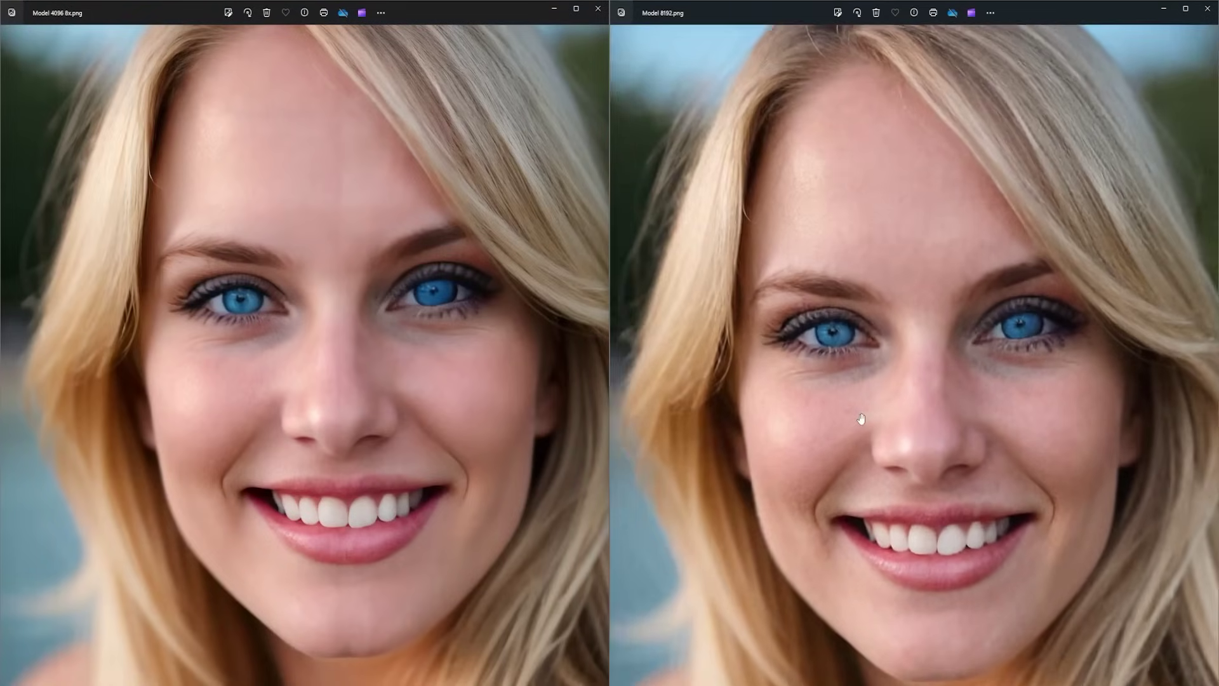